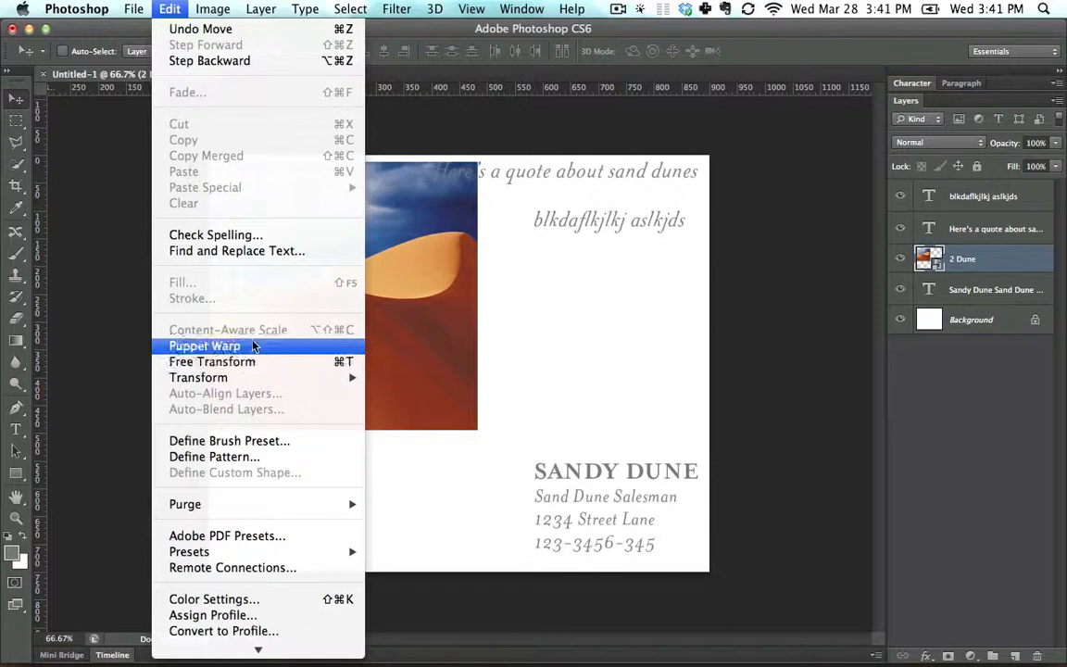
Scale the 2 Dune image proportionally to about 36% with Free Transform and position it to cover the whole canvas
click(252, 362)
drag(479, 432, 810, 560)
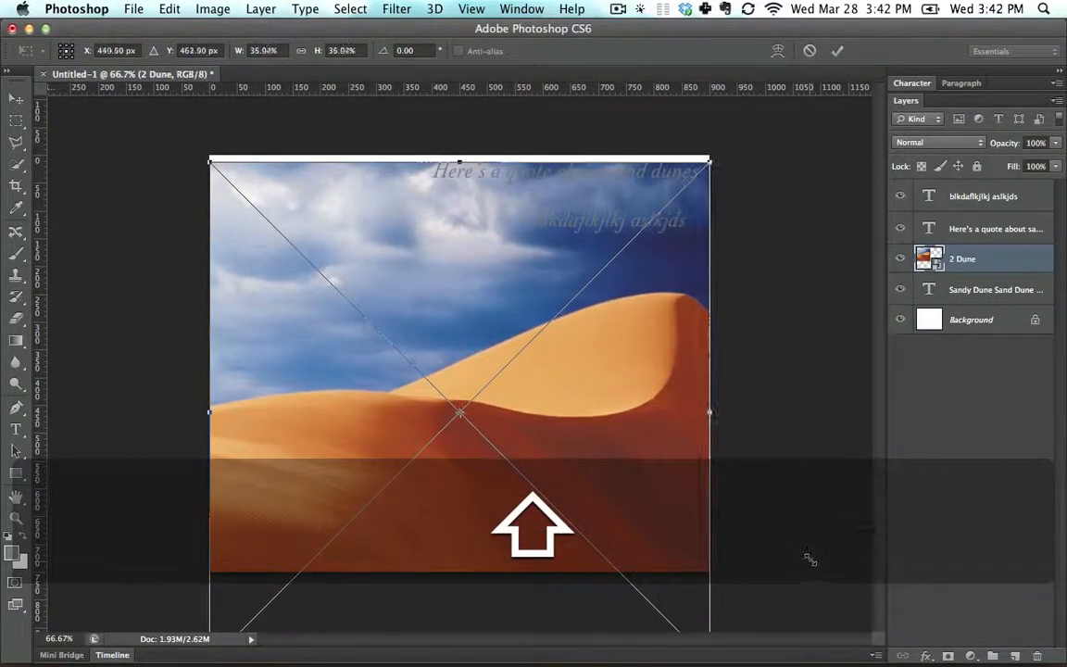
drag(262, 198, 260, 186)
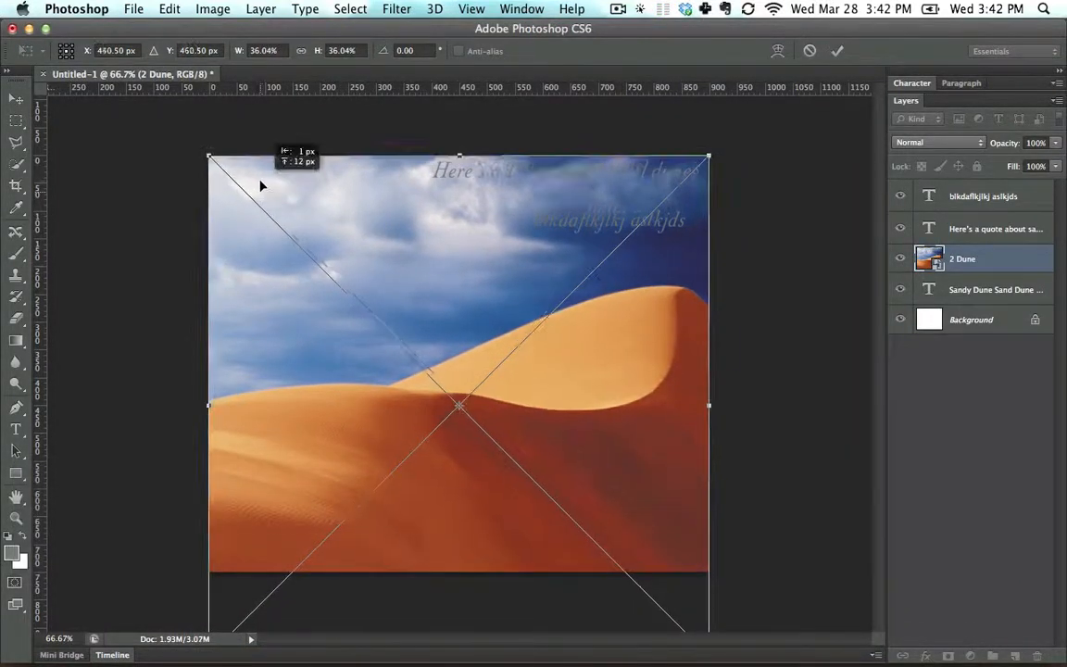
key(shift)
key(Return)
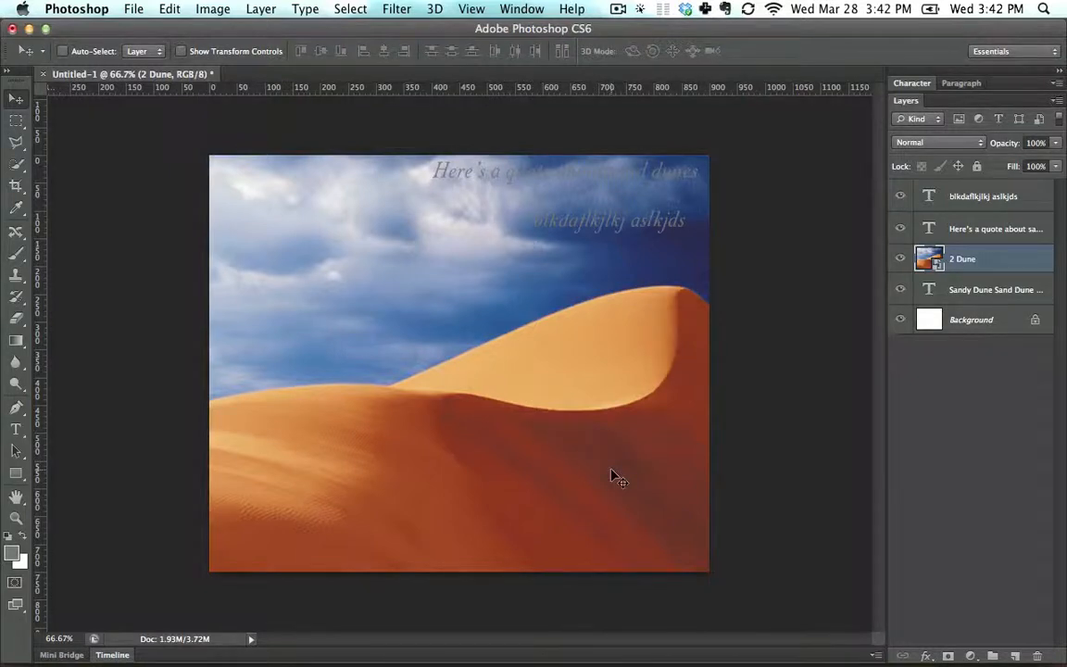
click(919, 85)
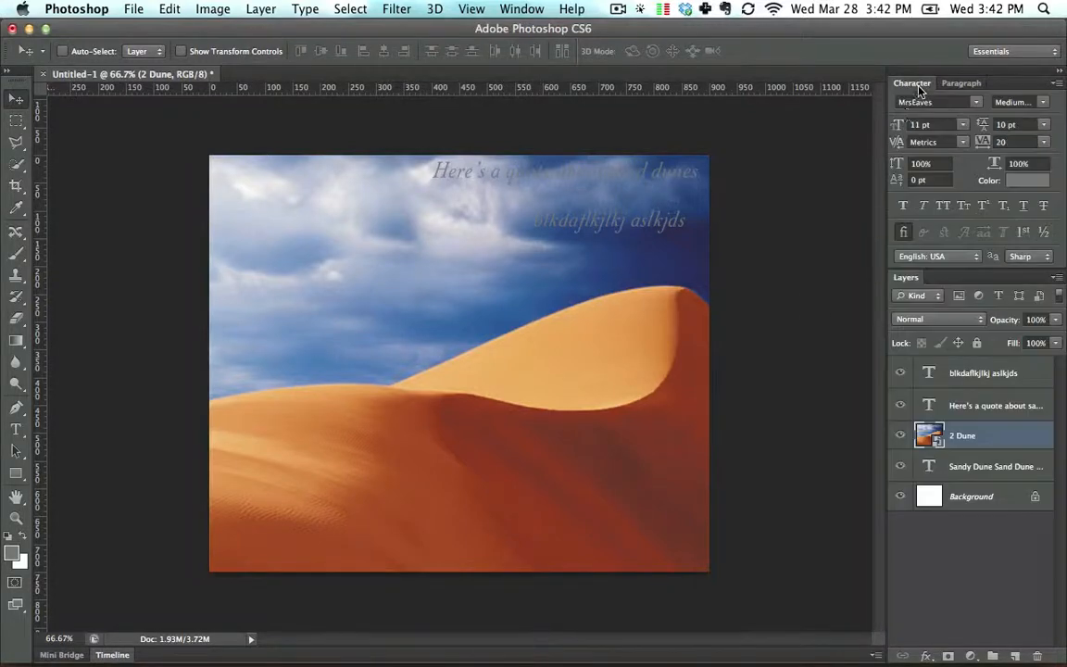
click(919, 86)
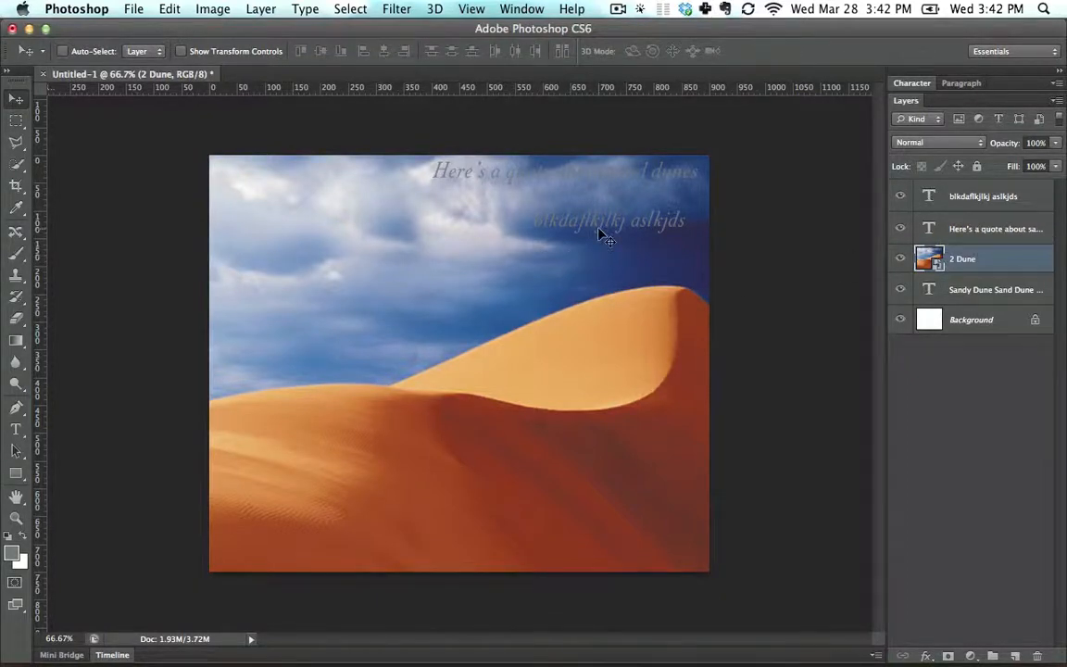
Shift the dune image down, try pasting a copy of its visible area as a new layer, and undo the paste
drag(555, 188, 555, 334)
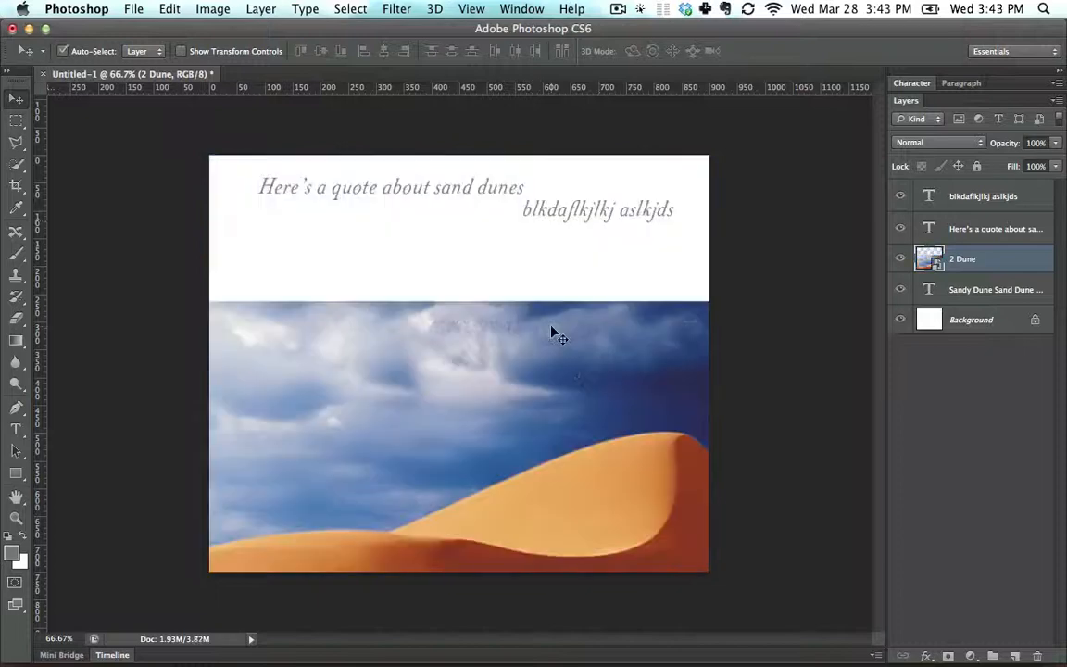
key(super+a)
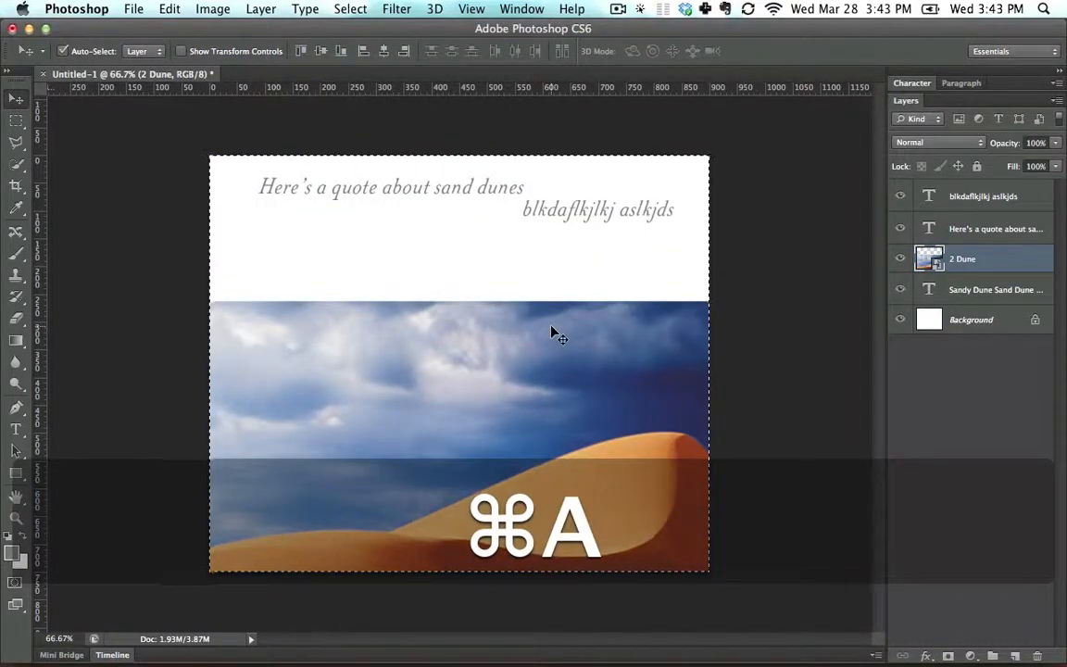
key(super+c)
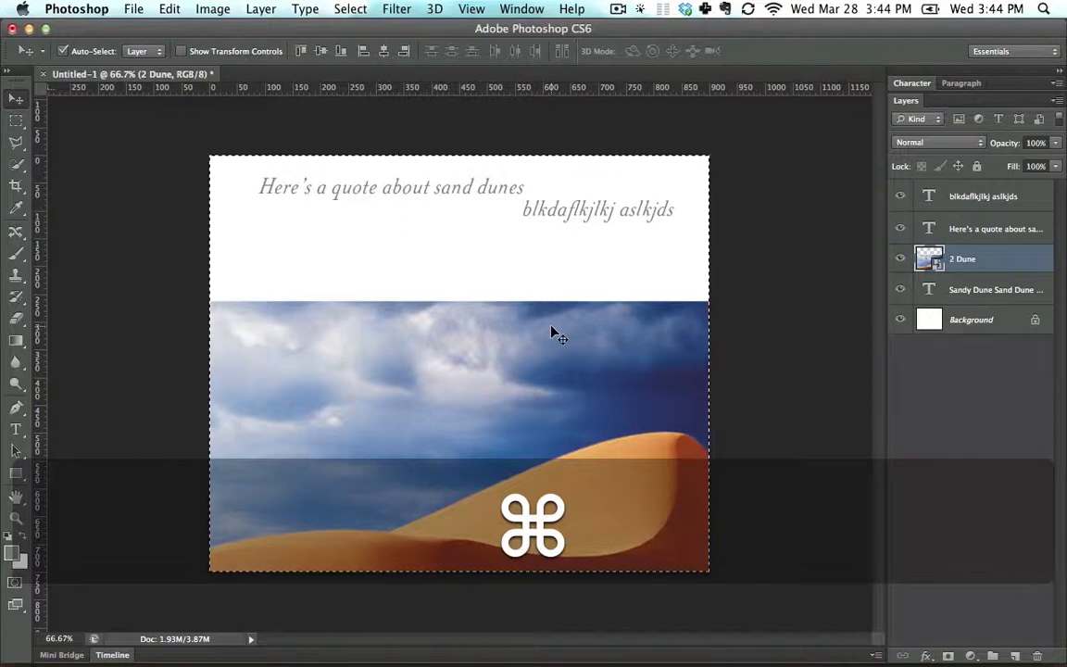
key(super+v)
drag(538, 345, 537, 315)
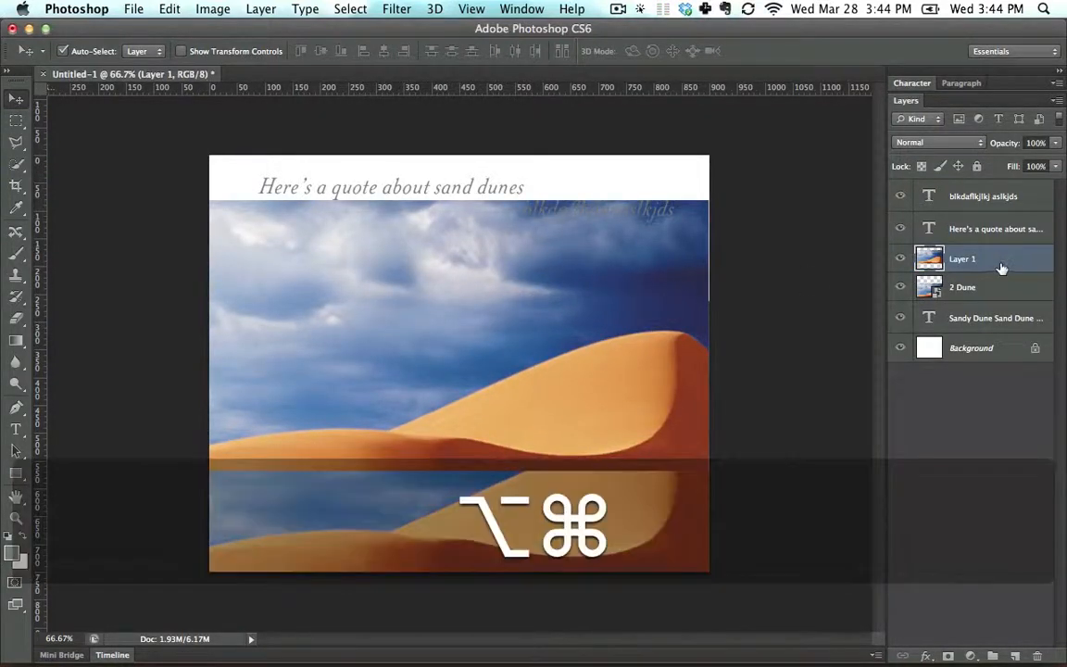
key(alt+super+z)
key(alt+super+z)
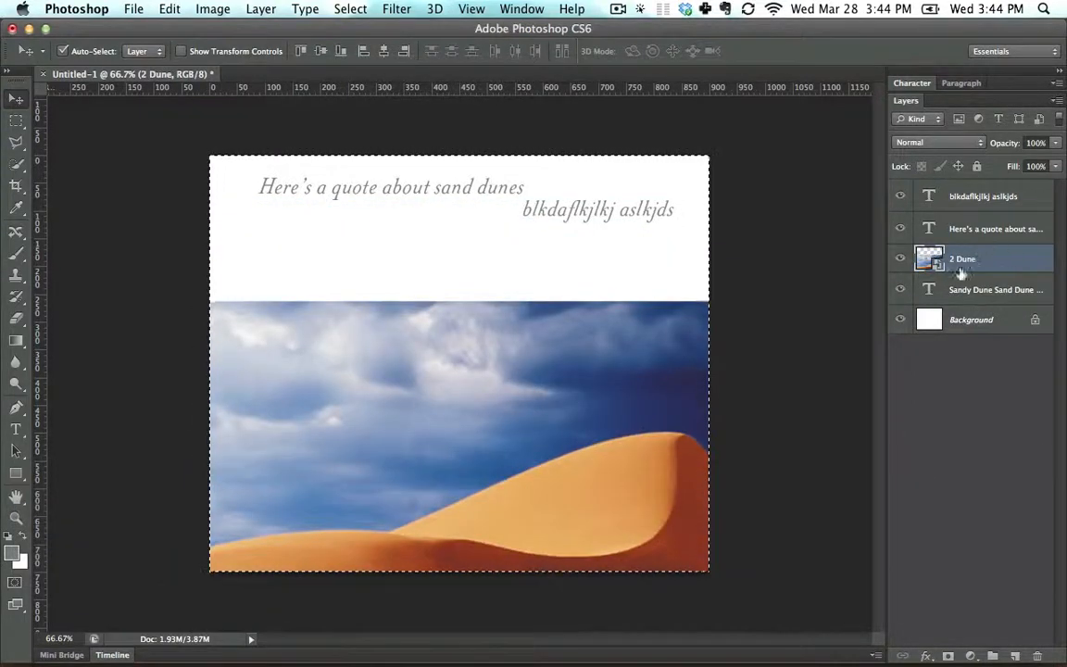
Paste the copied dune area again and delete it after moving it around, then return the original dune image to the canvas top
key(super)
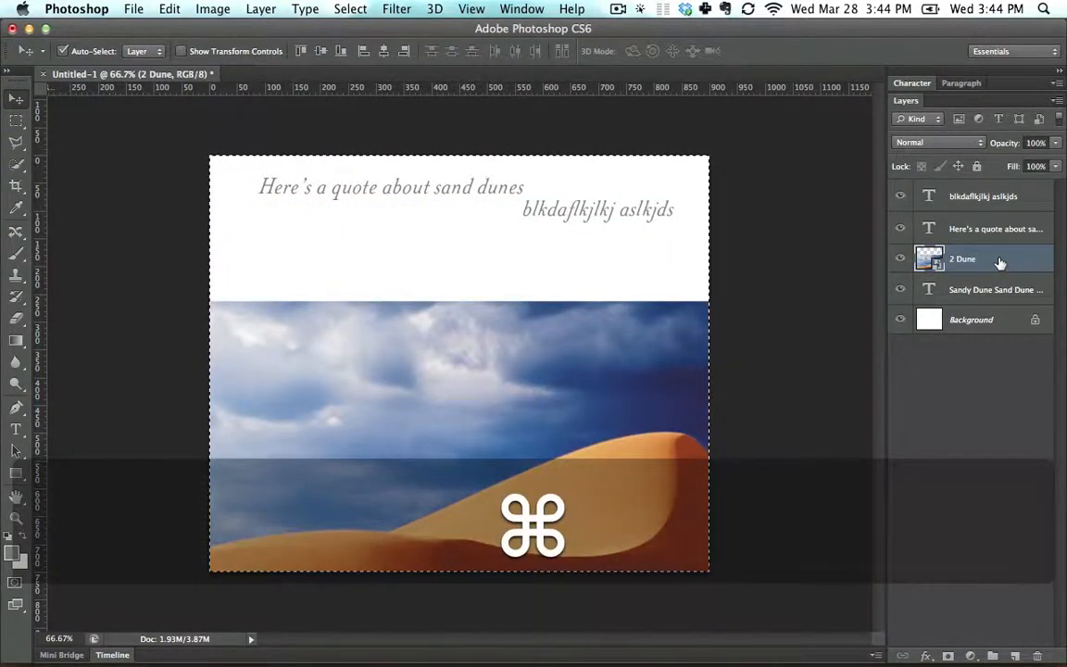
key(super+v)
drag(562, 323, 532, 292)
drag(607, 526, 563, 501)
drag(510, 348, 530, 377)
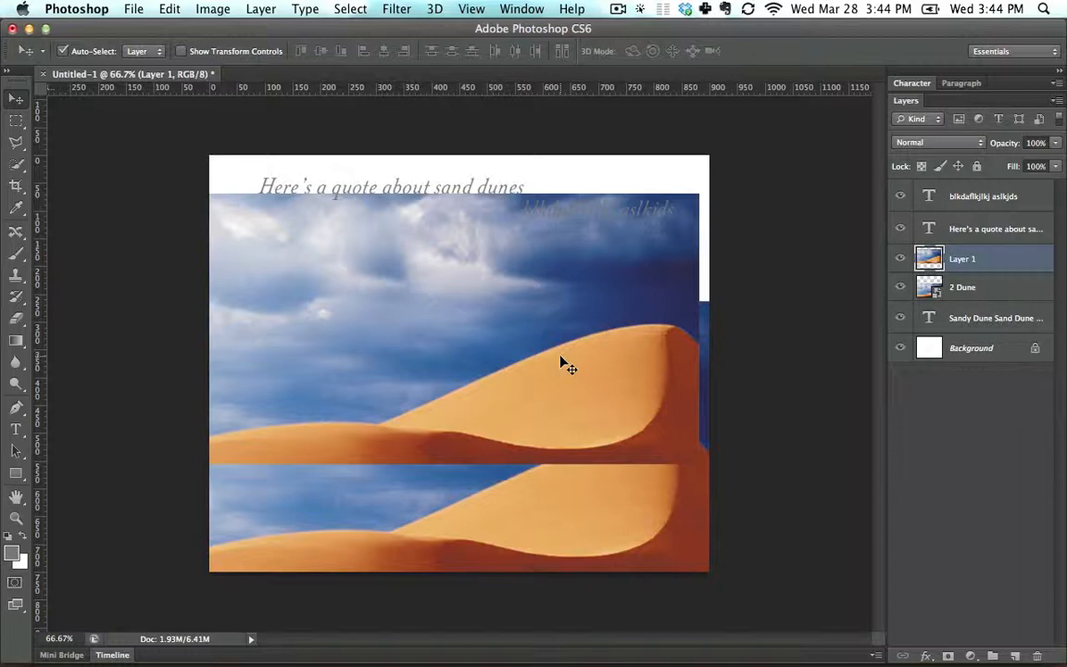
key(BackSpace)
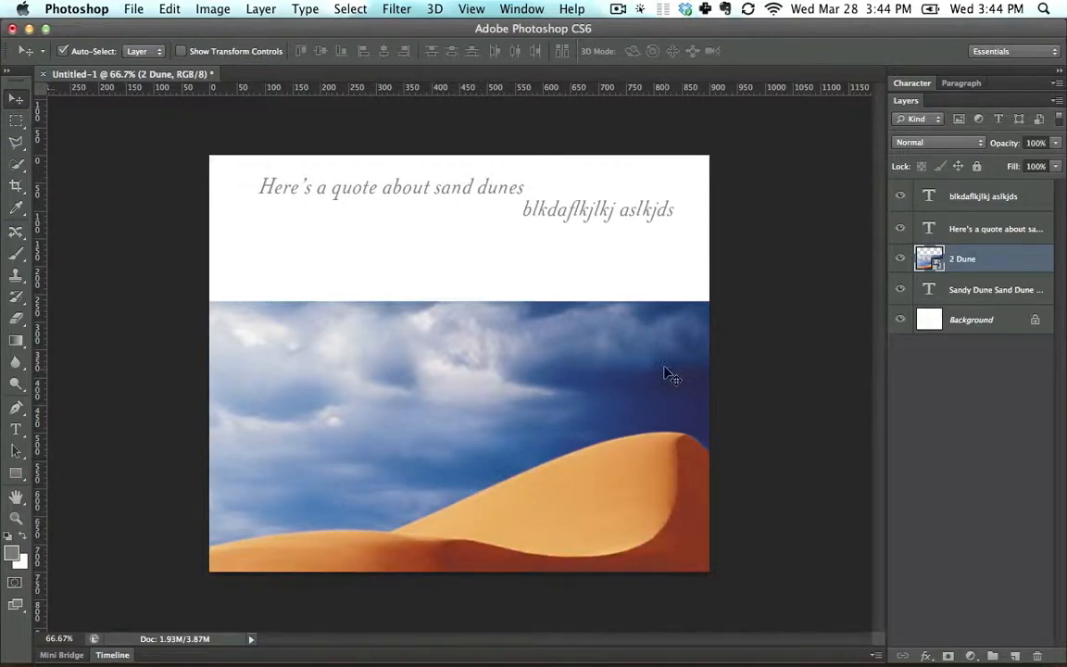
drag(665, 372, 668, 236)
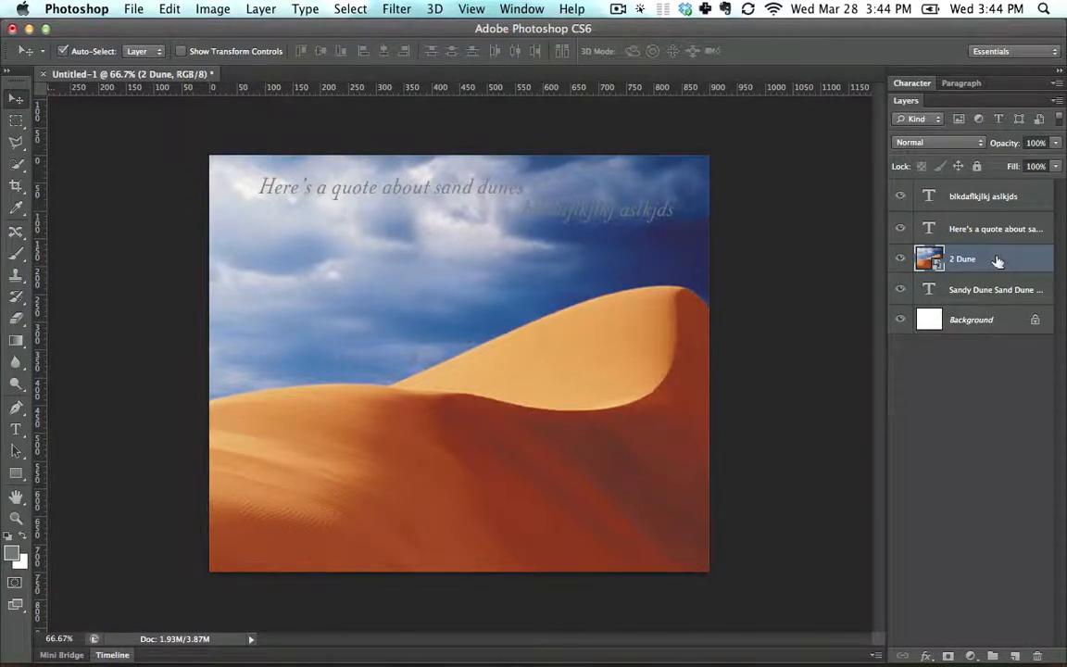
Move the 2 Dune layer below the contact details text layer and set its opacity to 23%
drag(997, 261, 996, 293)
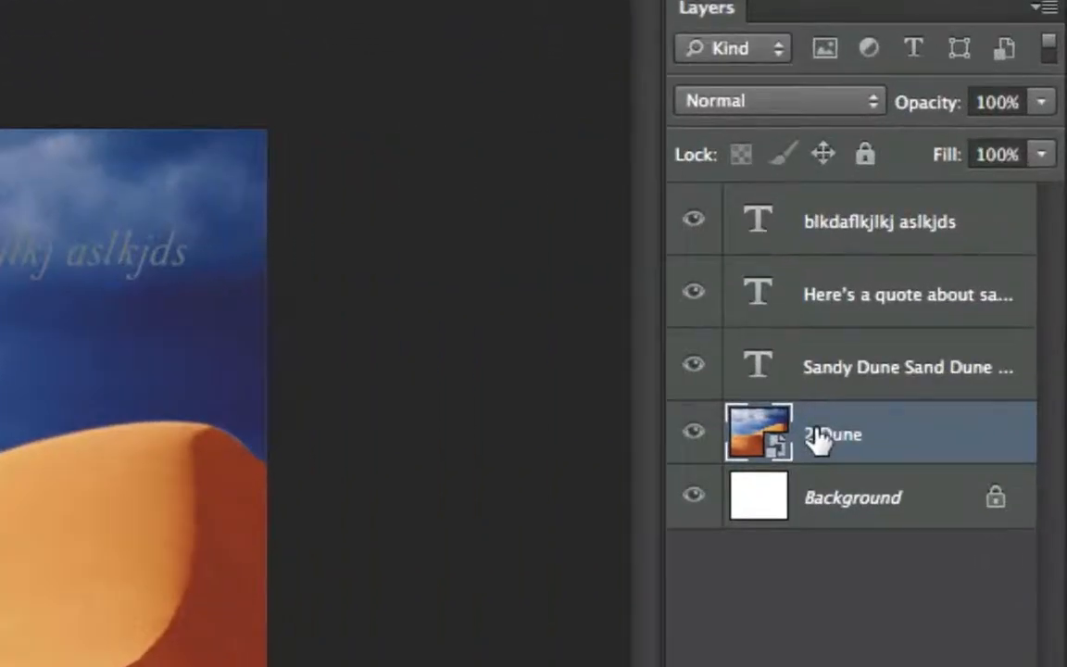
click(1055, 143)
drag(1030, 142, 903, 139)
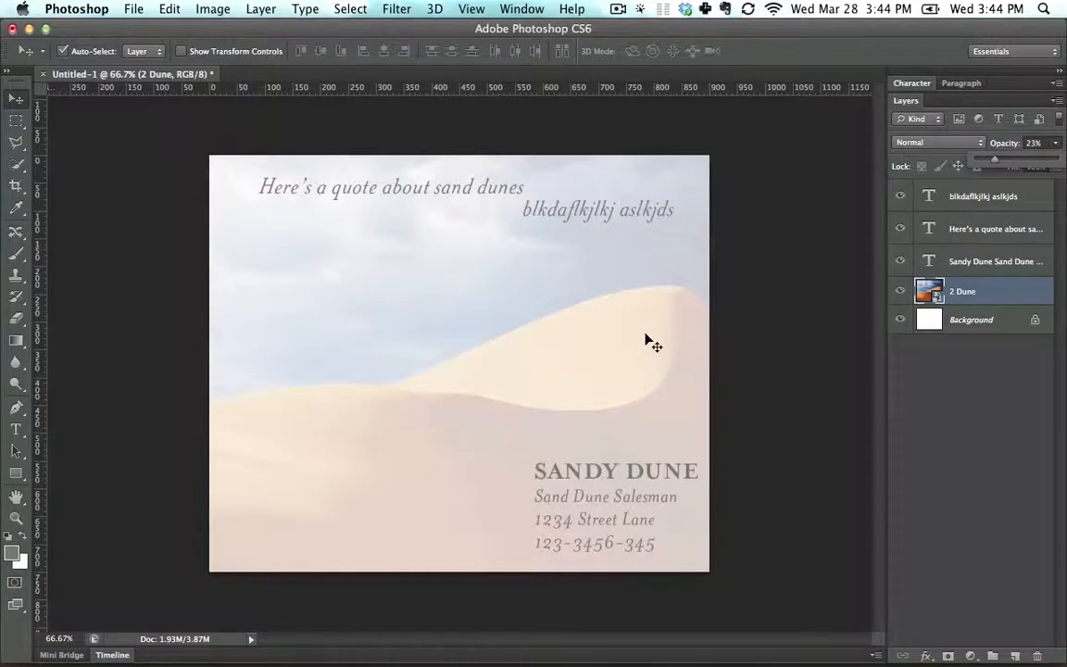
Place 3 Lake(16bit).tif from the Finder folder above the contact text layer, scaled to about 14% in the card's lower-left area
click(920, 260)
click(920, 261)
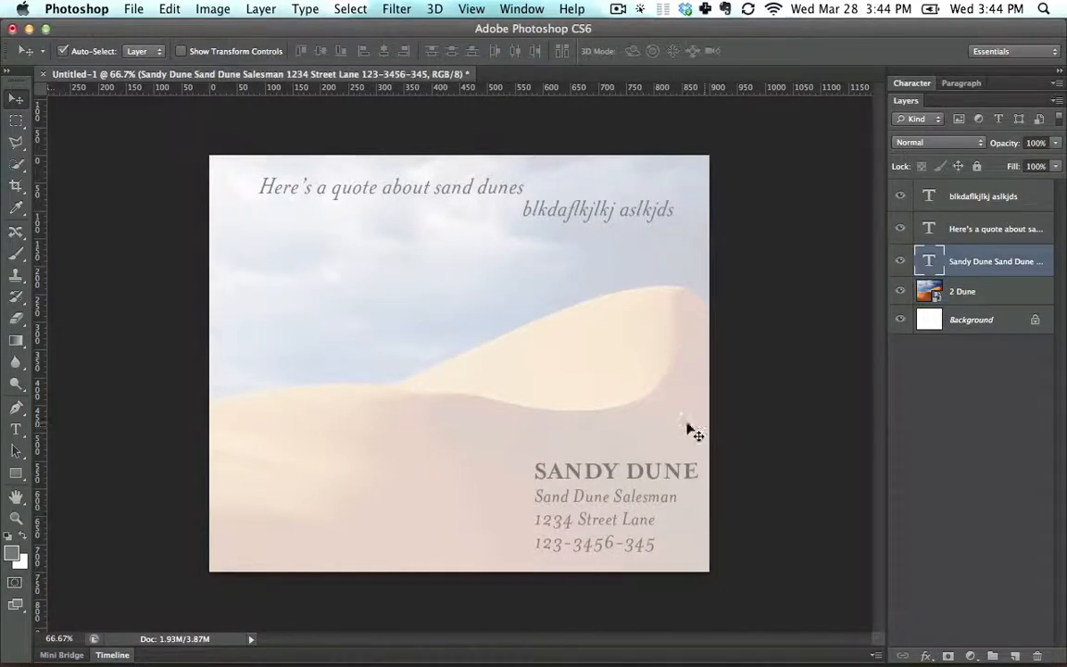
key(super+Tab)
key(super+Tab)
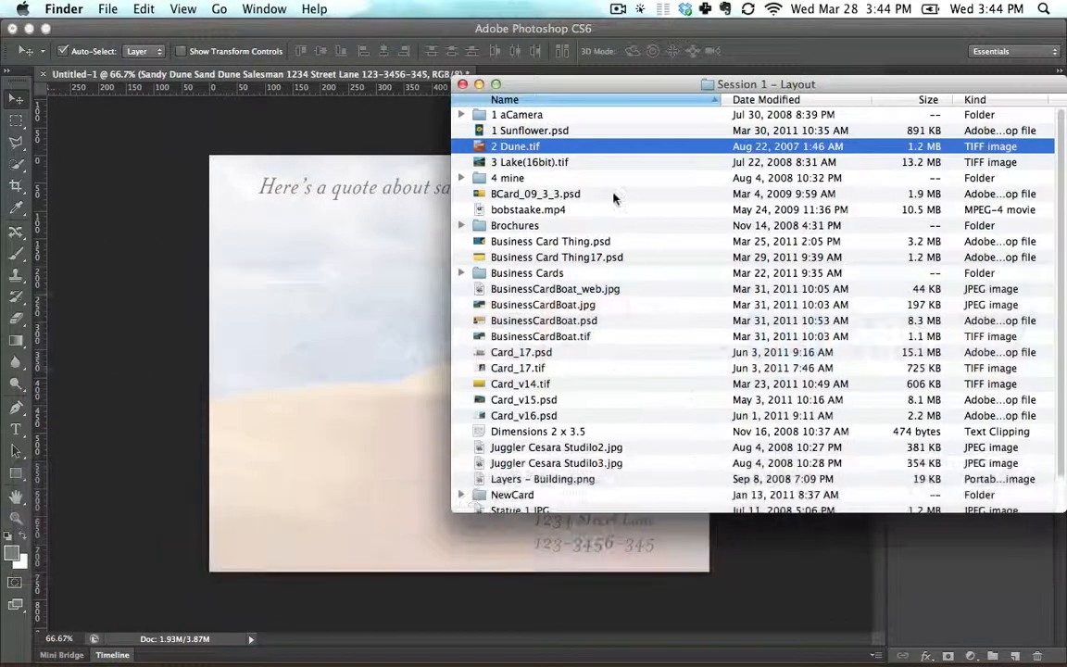
click(519, 162)
drag(518, 162, 425, 313)
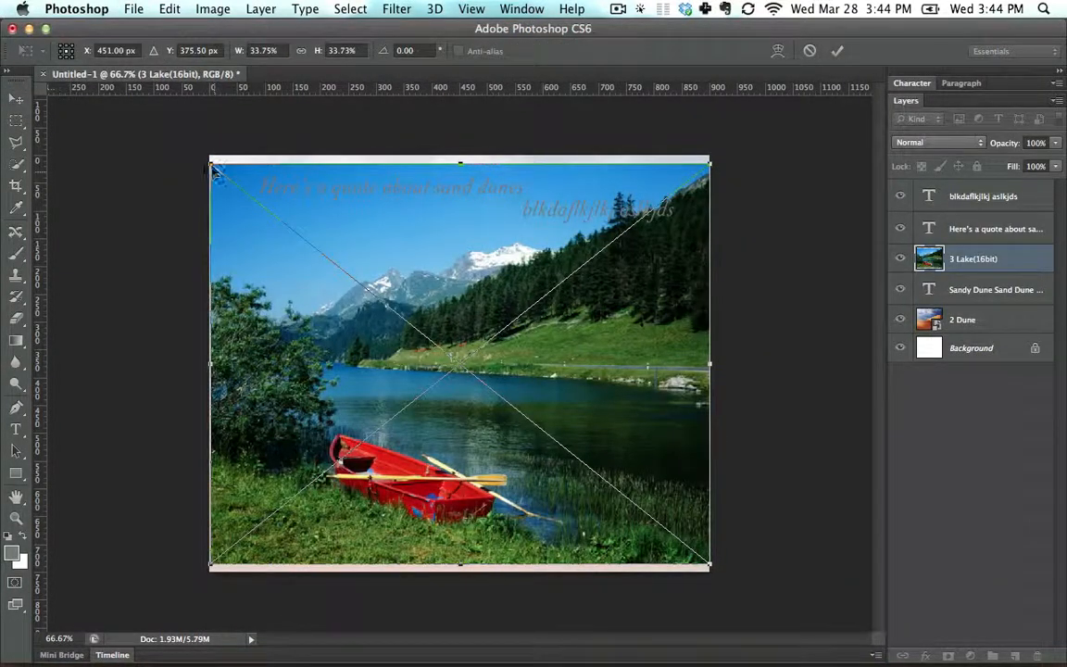
drag(209, 161, 503, 400)
drag(569, 428, 306, 425)
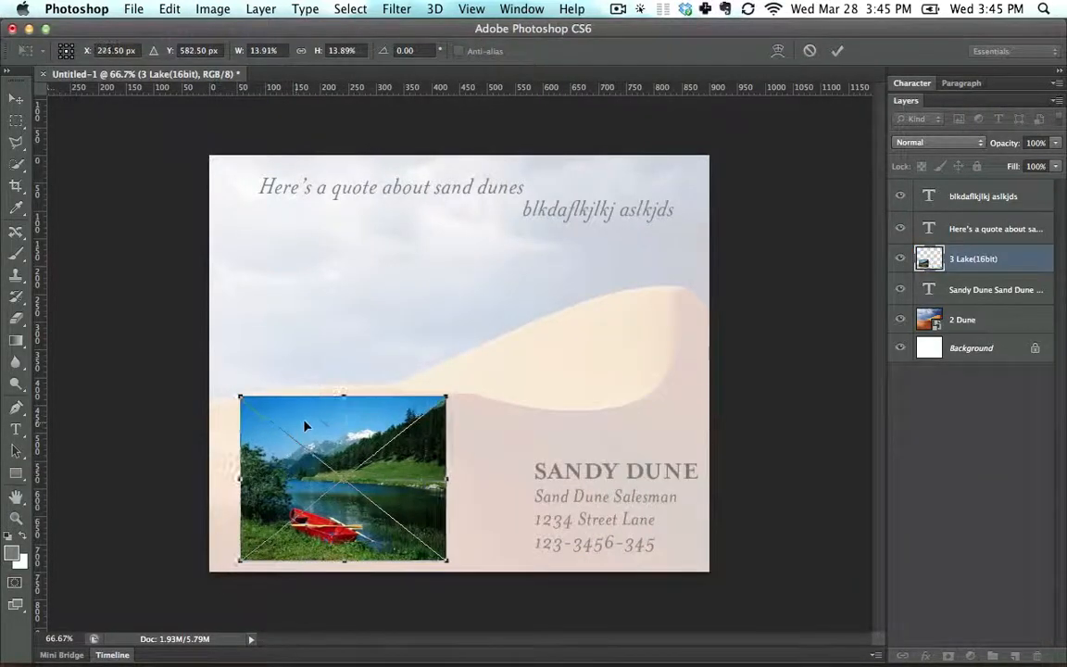
key(Return)
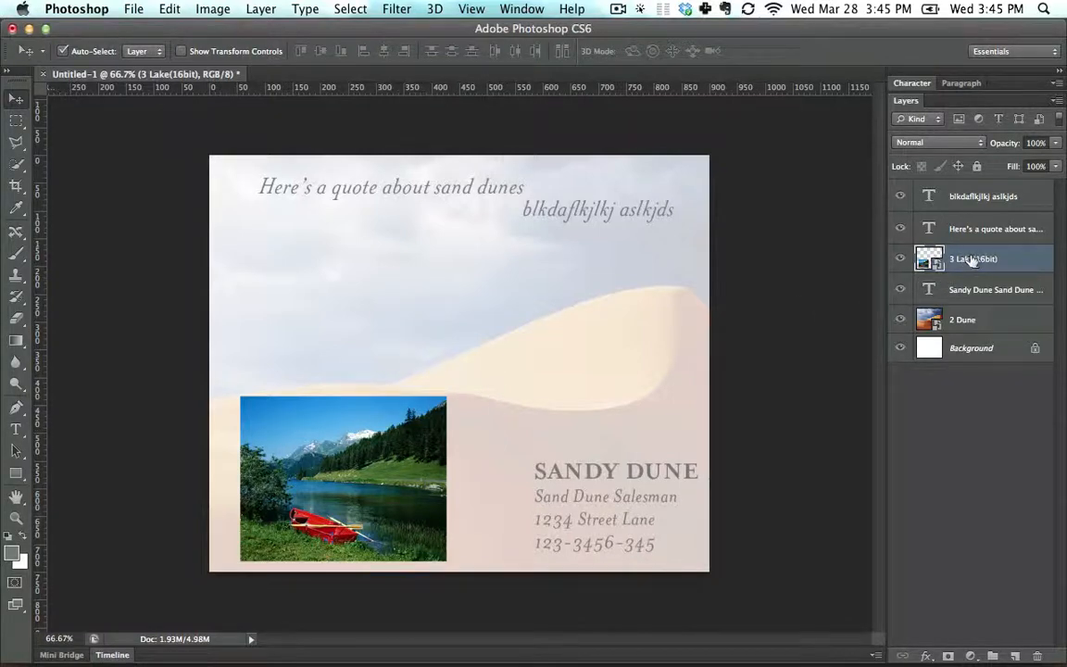
Place a second 3 Lake(16bit).tif from Finder at about 17% in the card's middle and stack it beneath the first lake layer
key(super+Tab)
drag(551, 163, 369, 304)
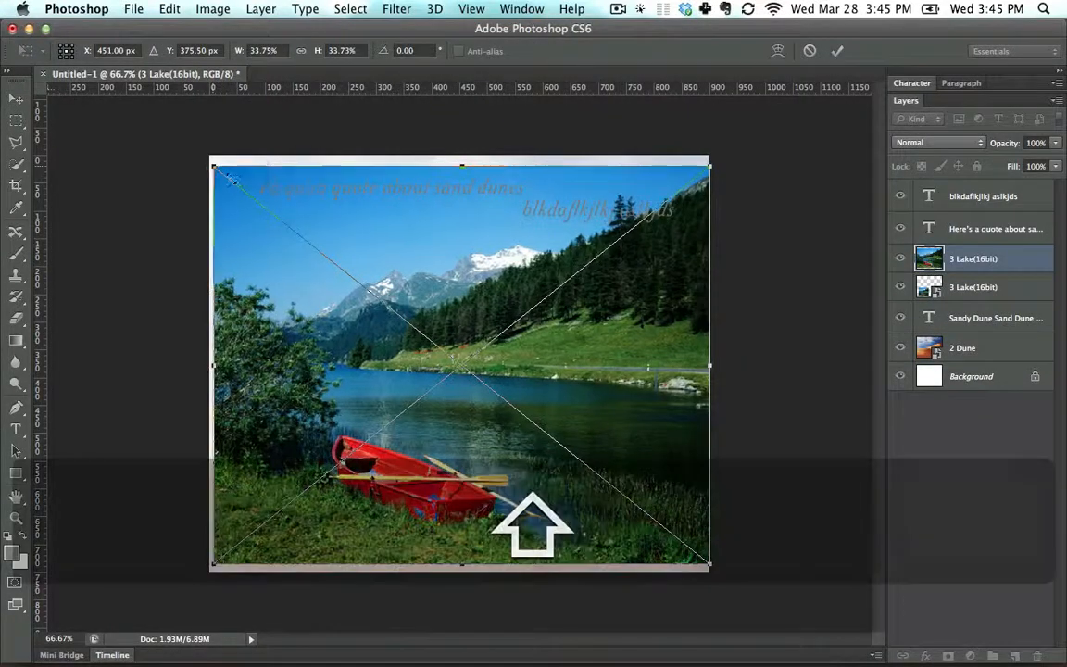
drag(211, 157, 454, 360)
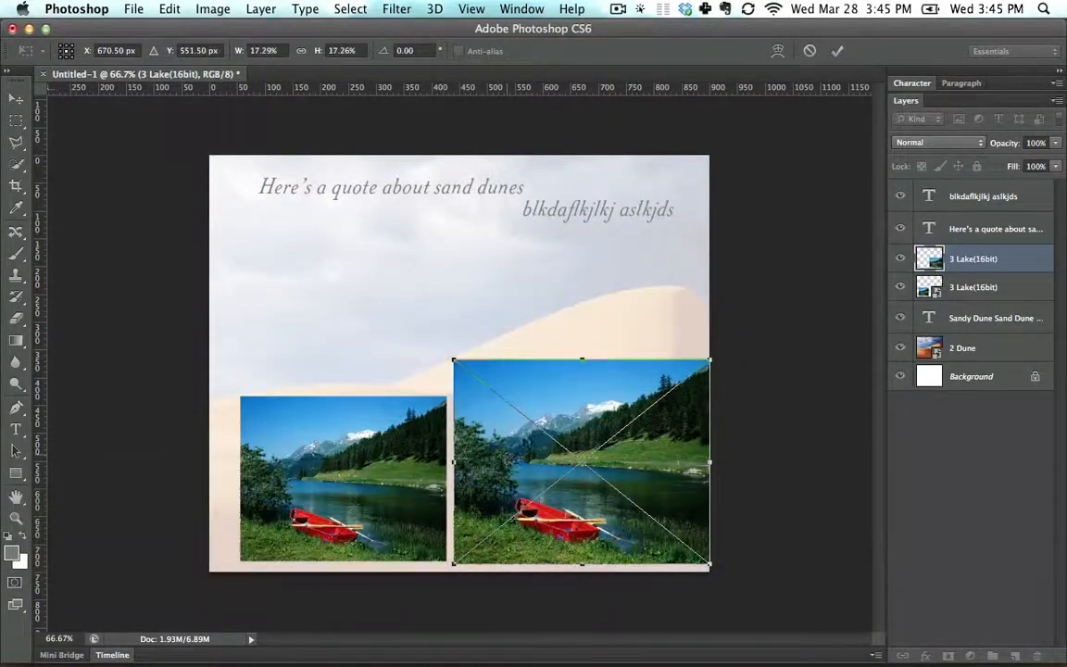
drag(497, 400, 377, 288)
key(Return)
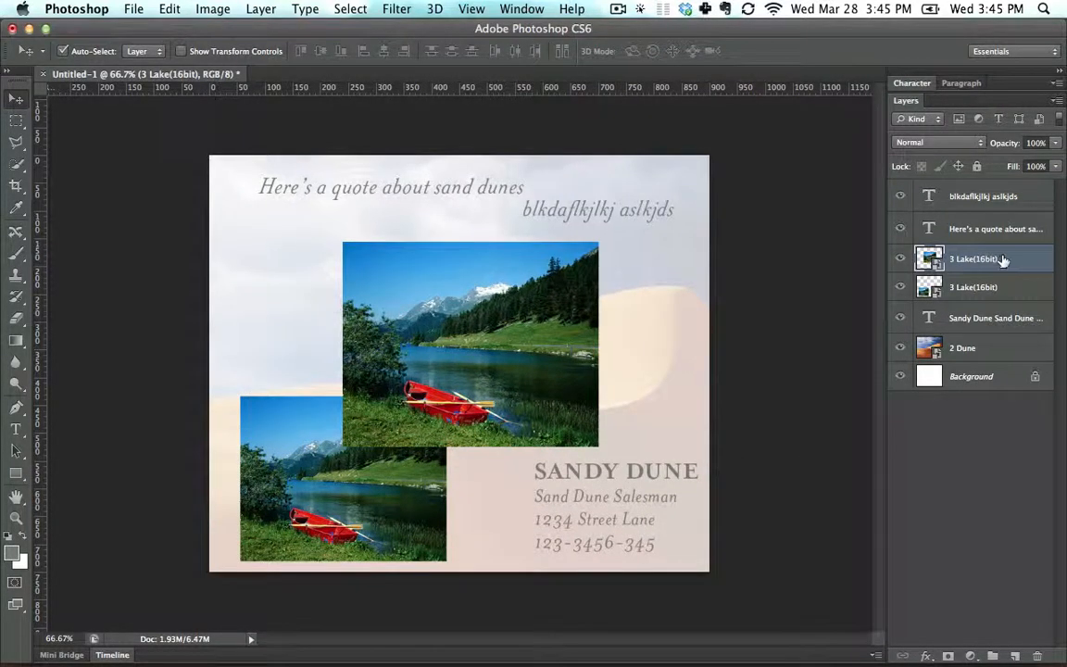
drag(1003, 260, 973, 297)
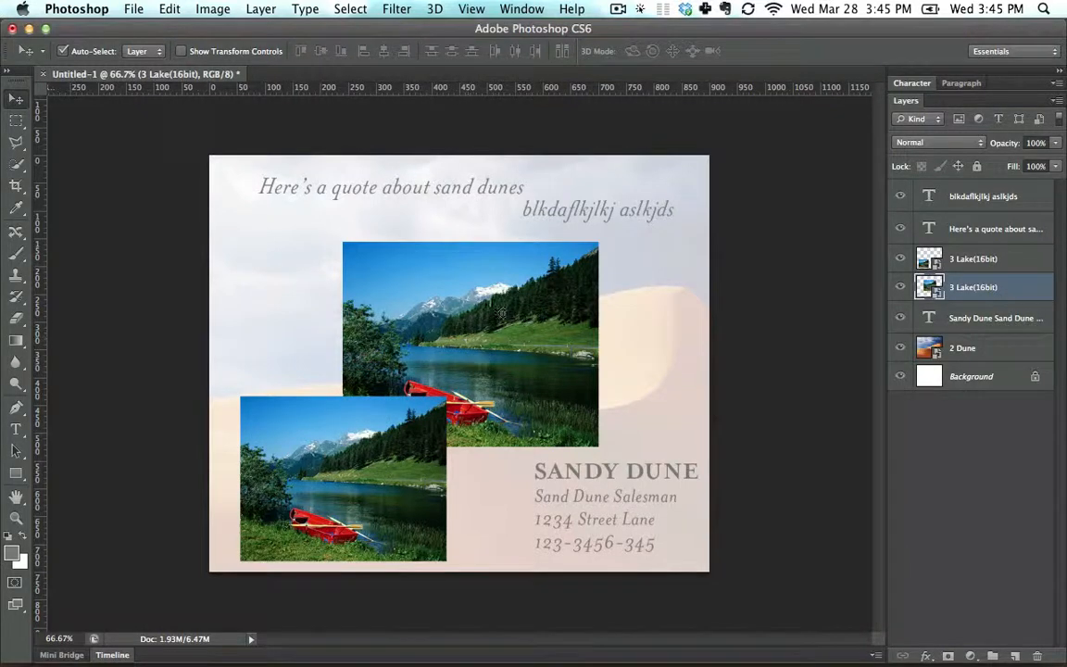
Delete the "blkdaflkjlkj aslkjds" text layer and move the sand dunes quote down over the larger lake image
mouse_move(579, 220)
mouse_down()
mouse_move(571, 214)
mouse_move(533, 256)
mouse_move(536, 230)
mouse_move(560, 220)
mouse_up()
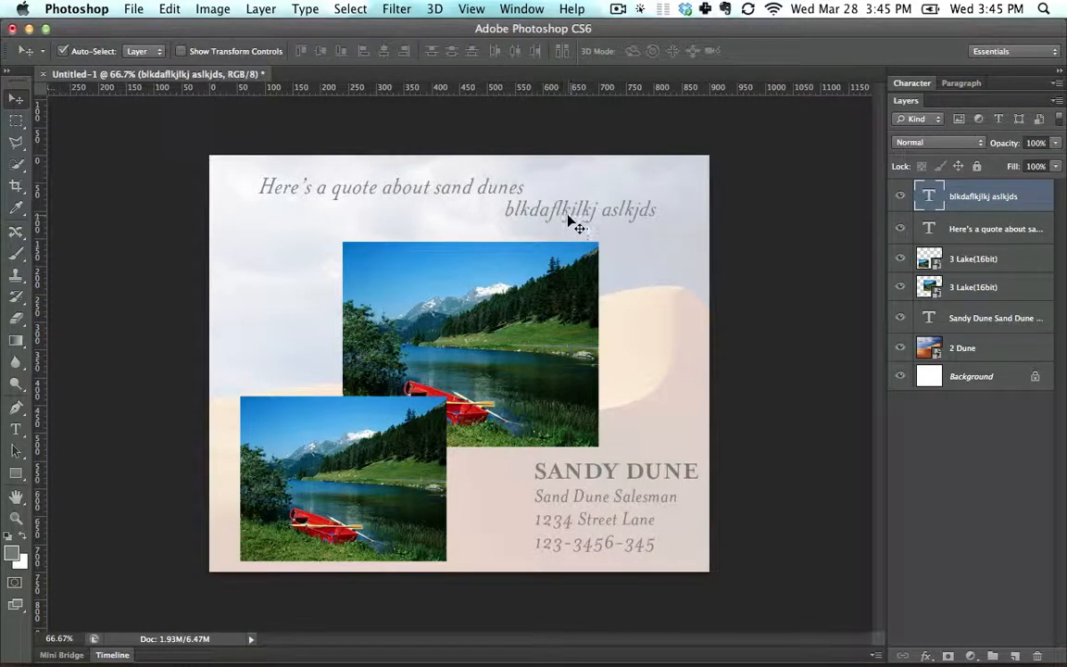
key(BackSpace)
drag(380, 180, 407, 271)
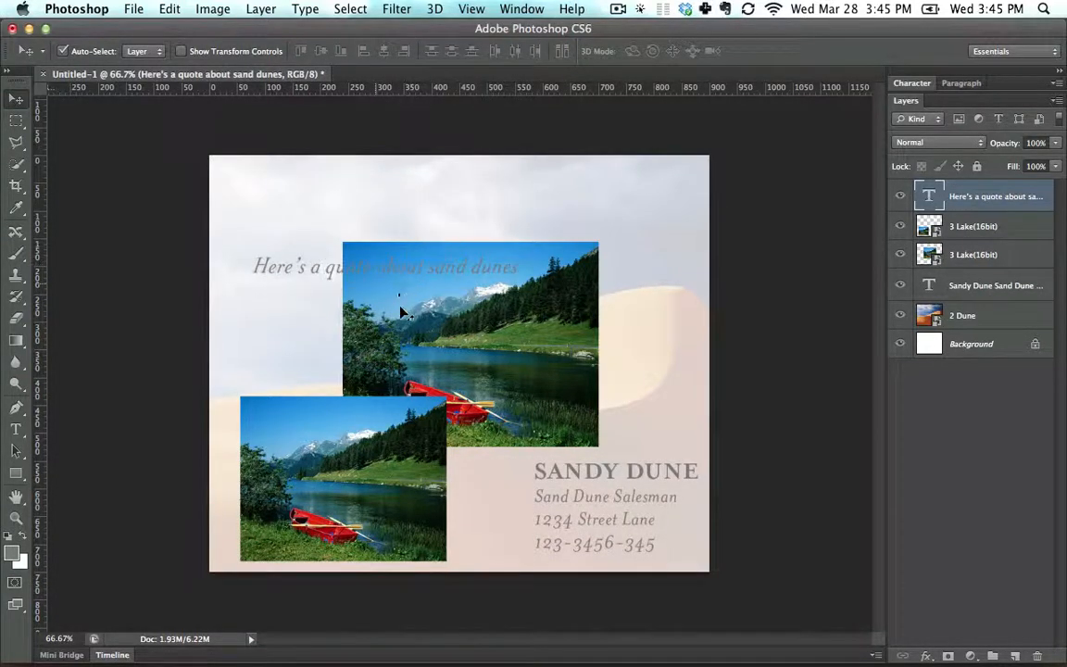
Recolor the whole "Here's a quote about sand dunes" text to red
click(16, 428)
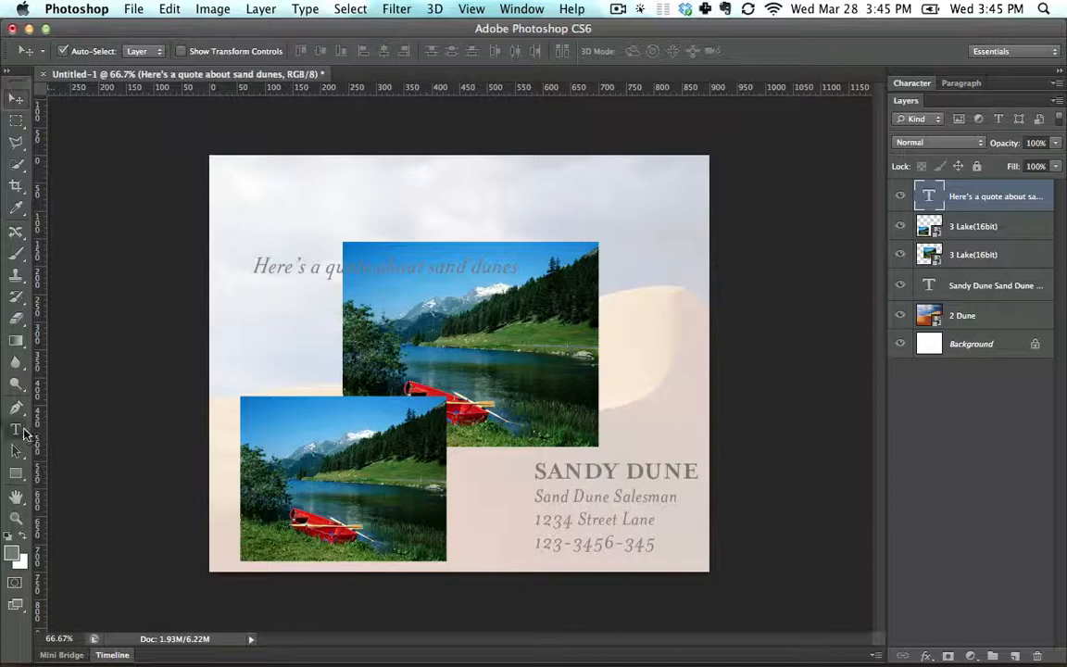
drag(252, 269, 517, 269)
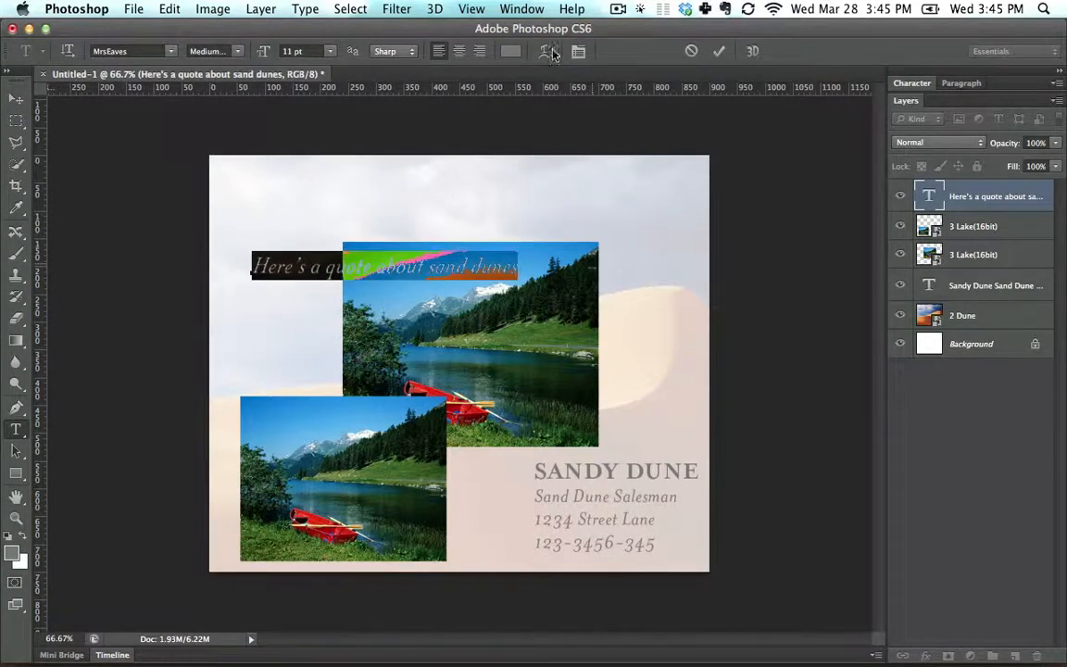
click(516, 53)
drag(519, 192, 724, 190)
click(723, 185)
click(16, 98)
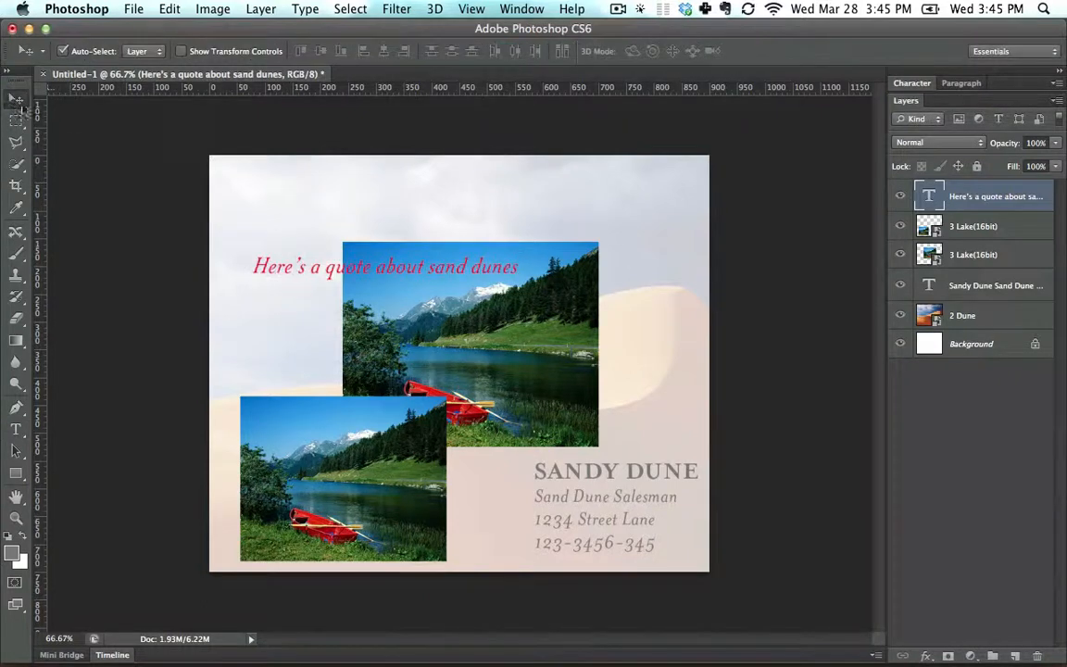
Move the quote up so it overlaps the larger lake image's top edge, and place its layer below both lake layers
drag(278, 273, 334, 251)
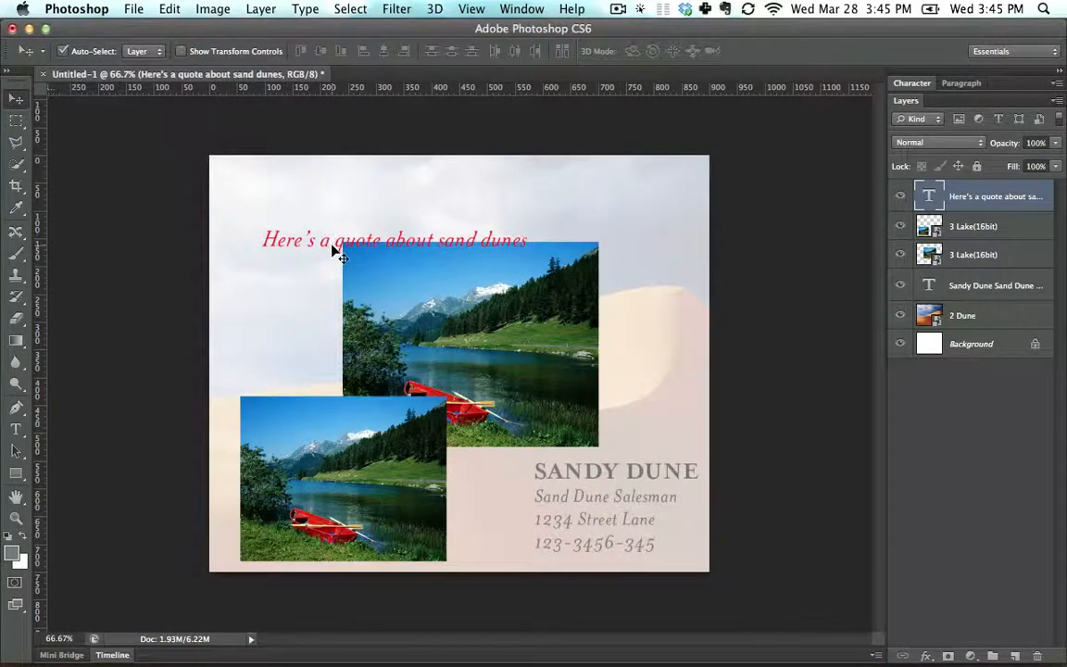
key(Up)
key(Up)
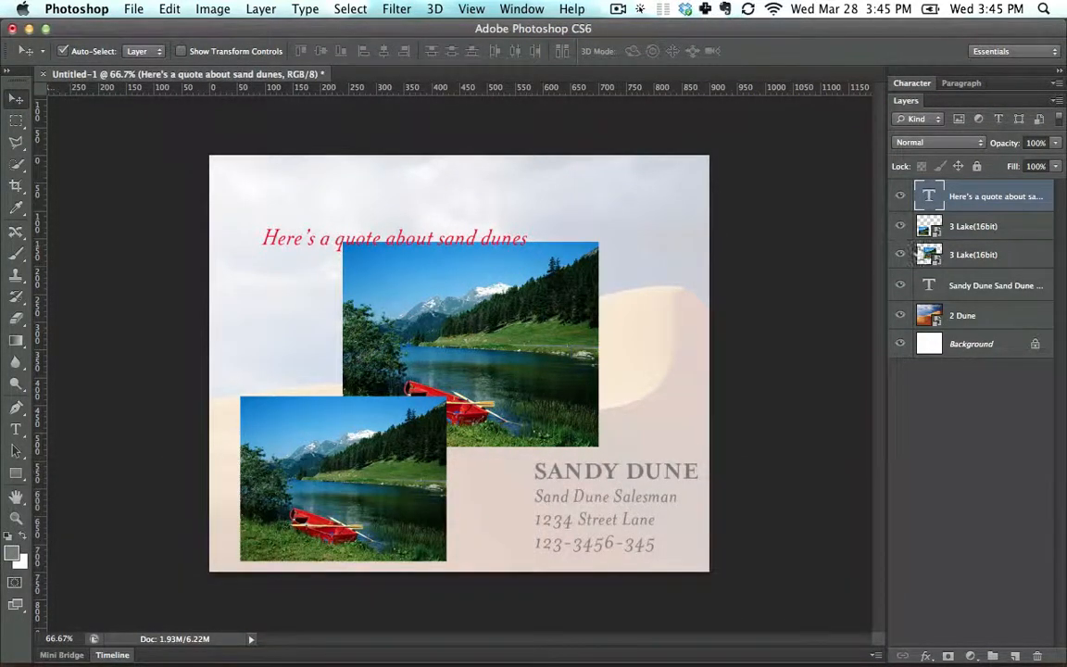
drag(987, 200, 991, 265)
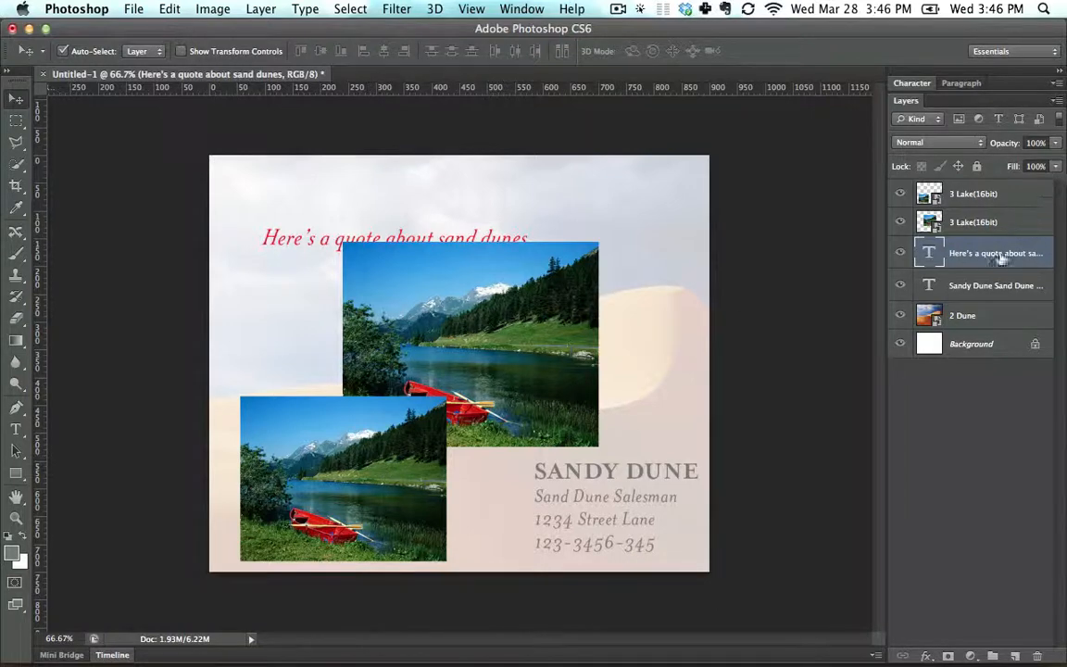
Move the larger lake image to the right on the card and hide its layer
drag(420, 316, 484, 319)
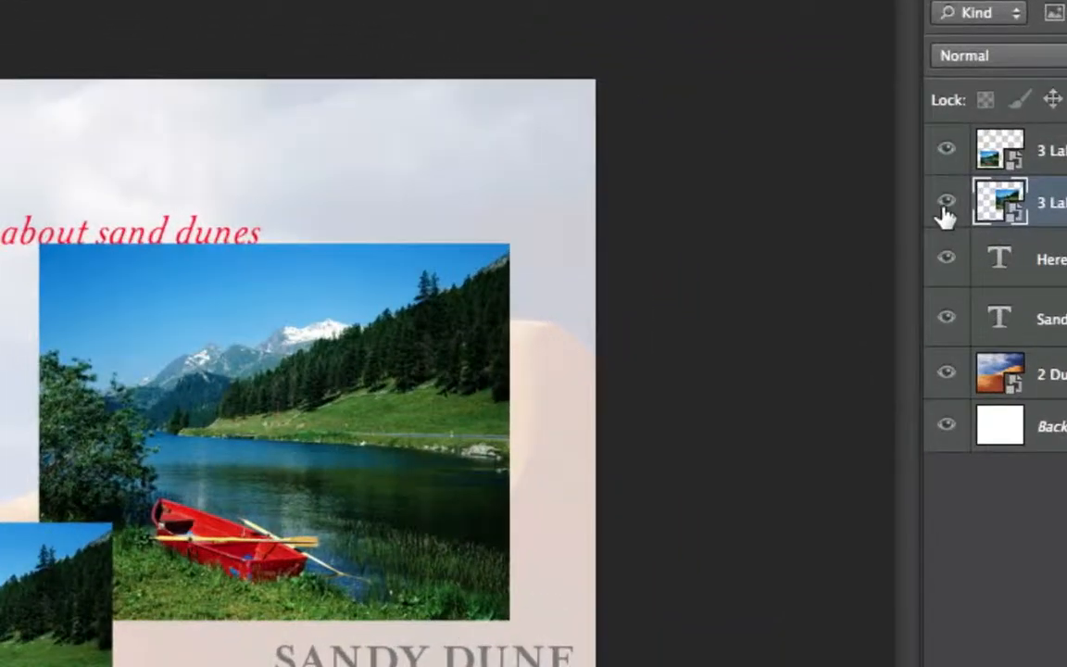
click(900, 223)
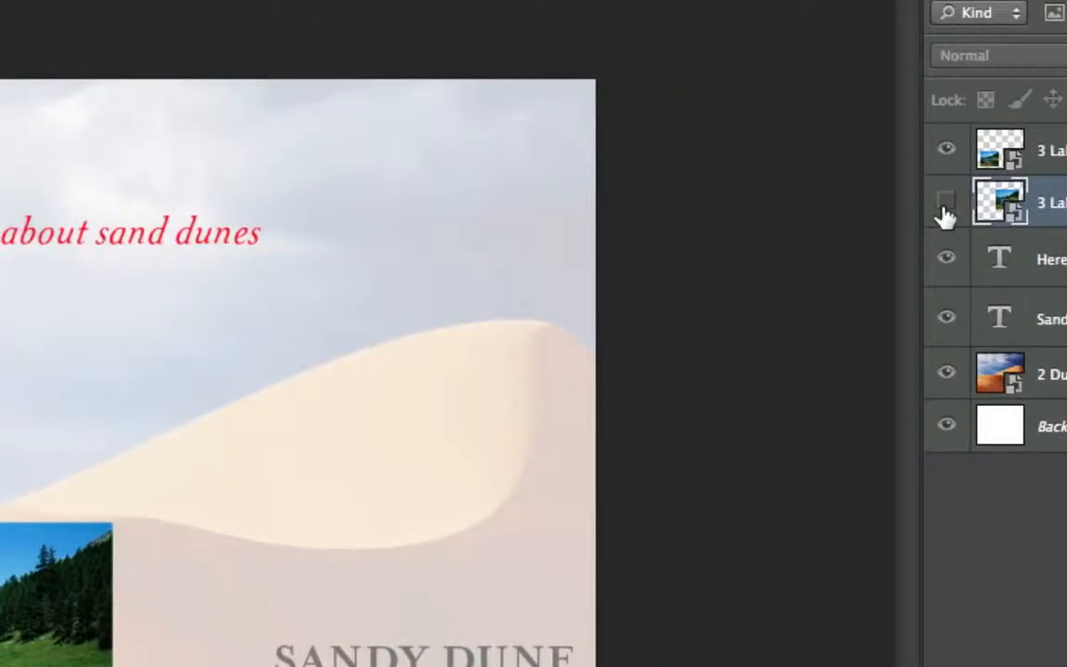
Toggle the larger lake layer's visibility on and off several times, leaving the layer shown
click(945, 210)
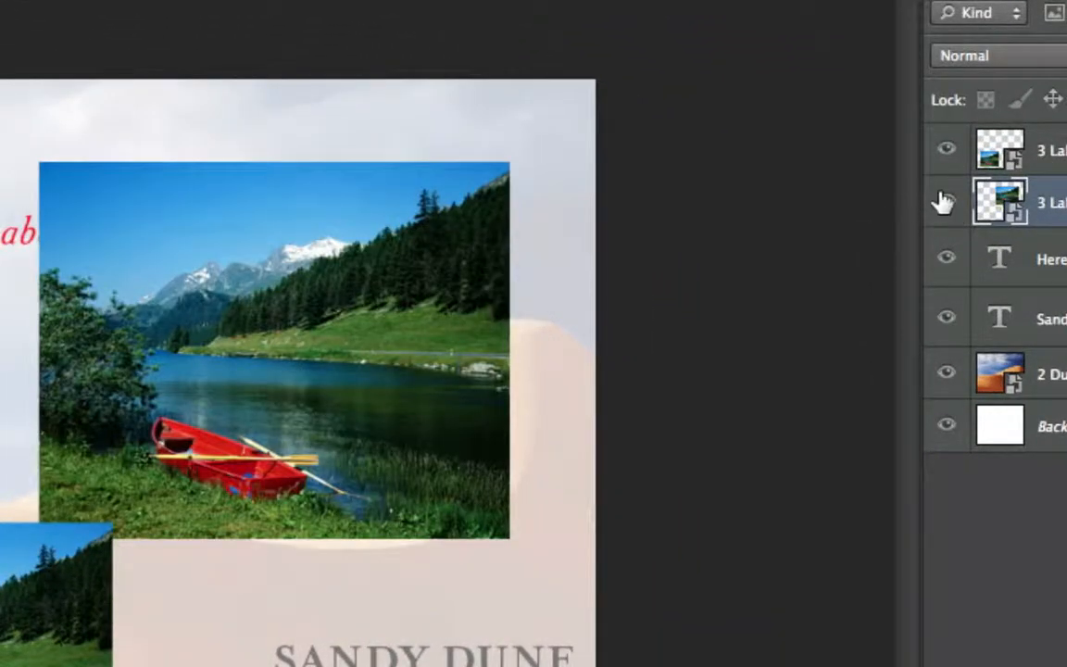
click(945, 204)
click(949, 207)
click(947, 205)
click(947, 206)
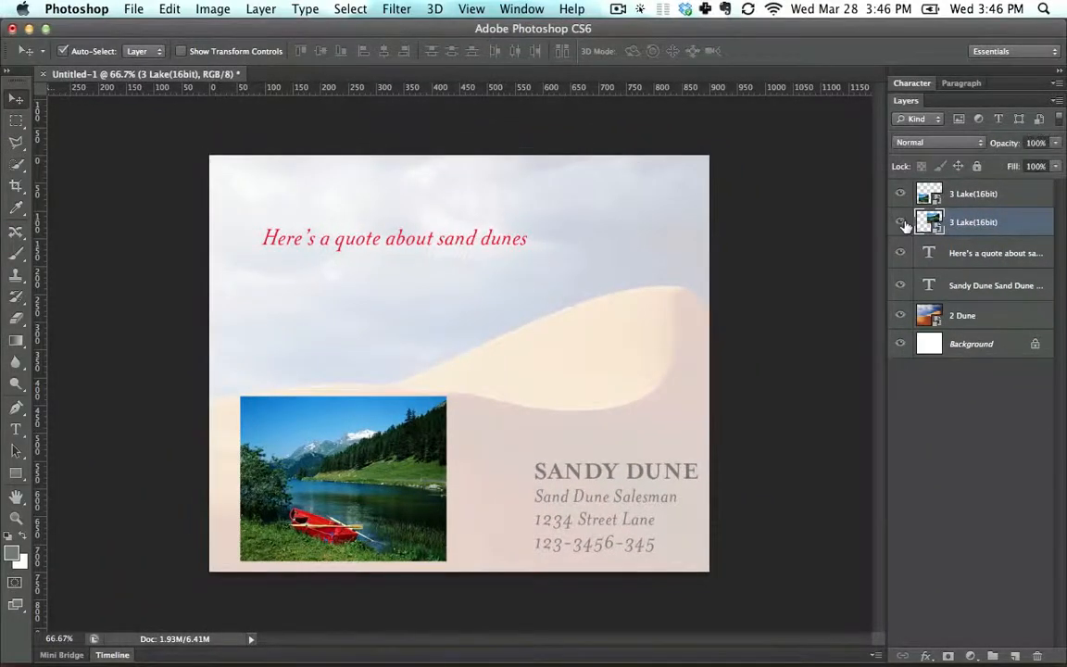
click(902, 224)
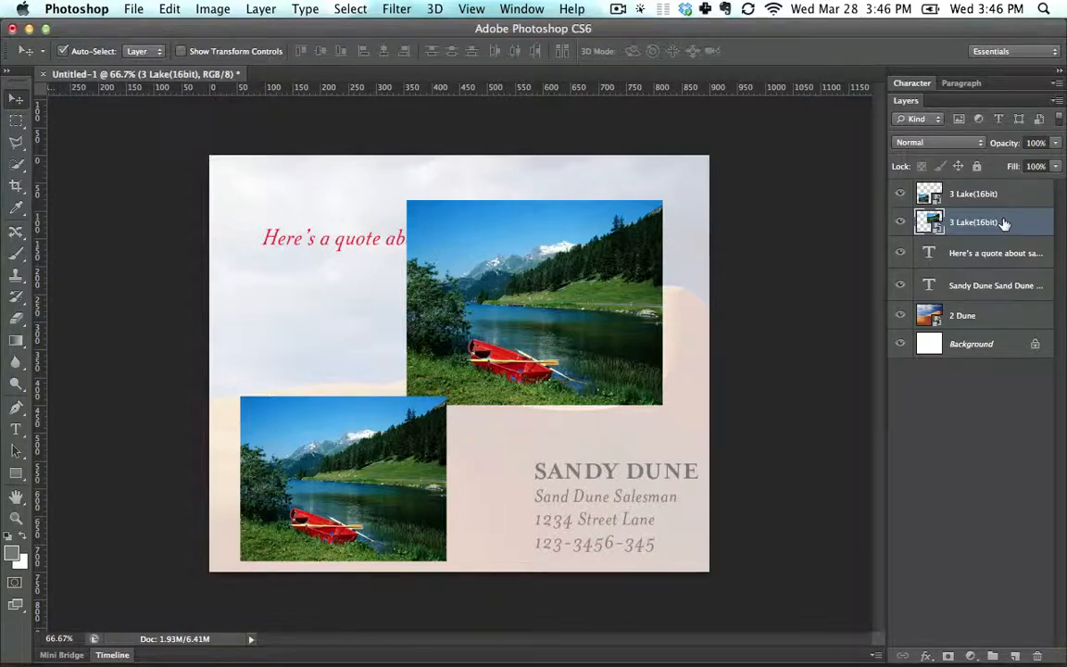
Delete the larger lake layer, and try deleting the smaller lake layer as well, undoing only that second deletion
drag(1003, 223, 1035, 654)
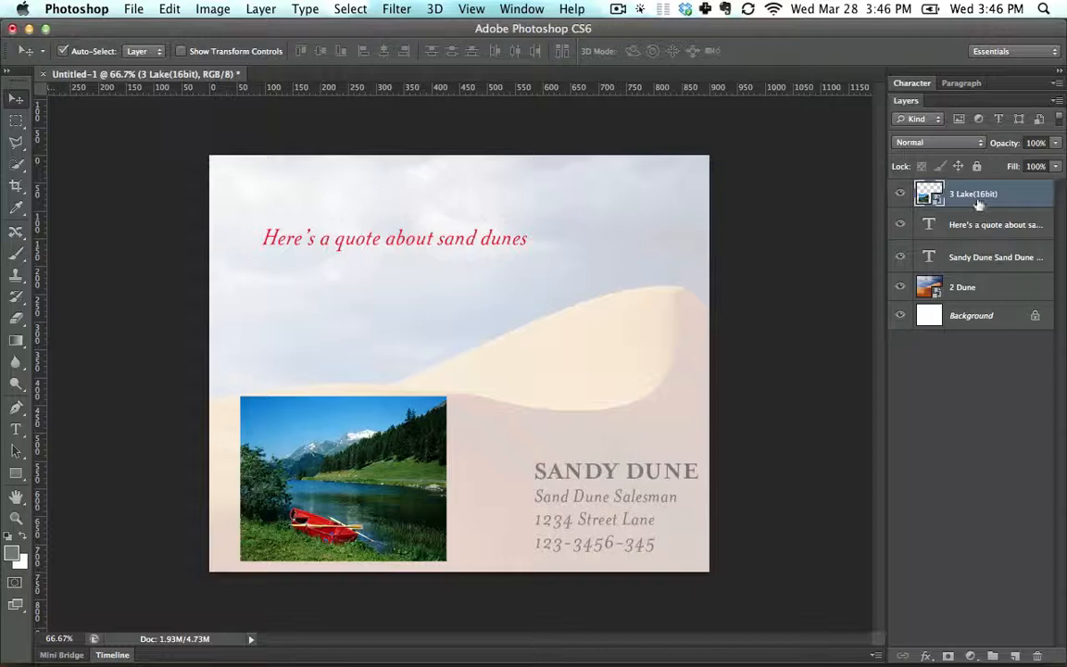
drag(985, 200, 1037, 652)
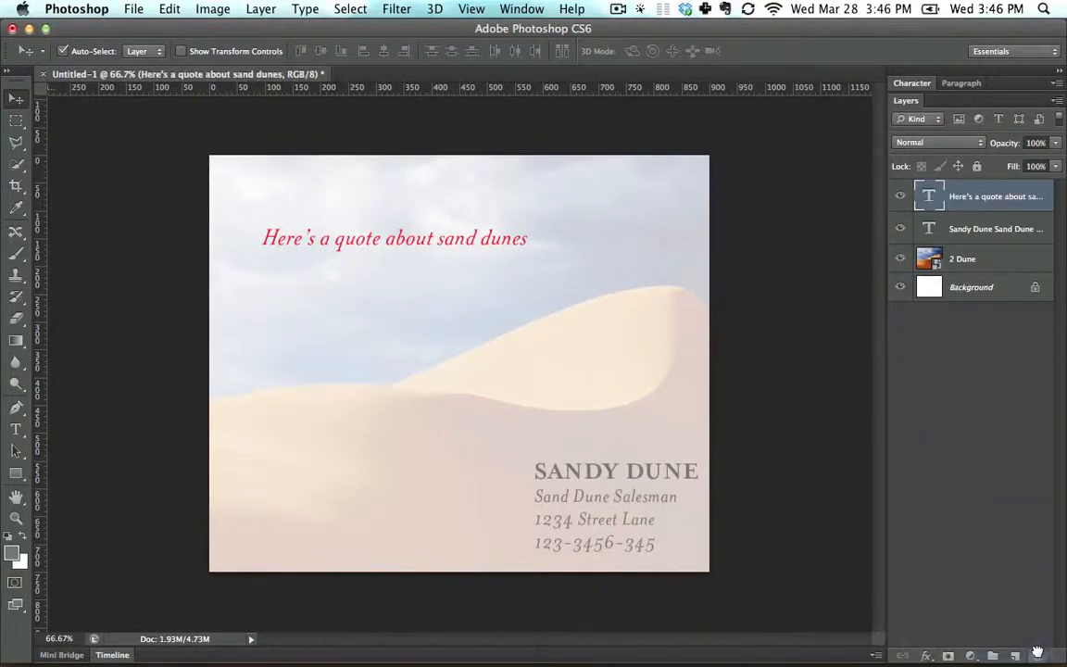
key(super+z)
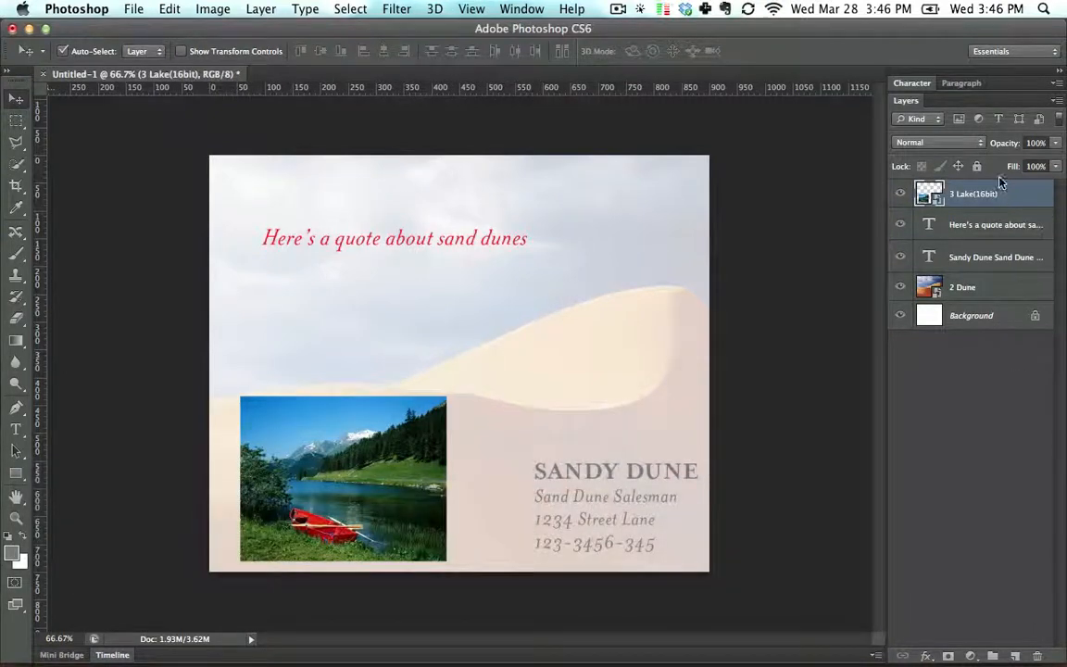
Duplicate the remaining "3 Lake(16bit)" layer and move the copy up and to the right on the card
drag(973, 196, 1044, 601)
drag(999, 551, 956, 651)
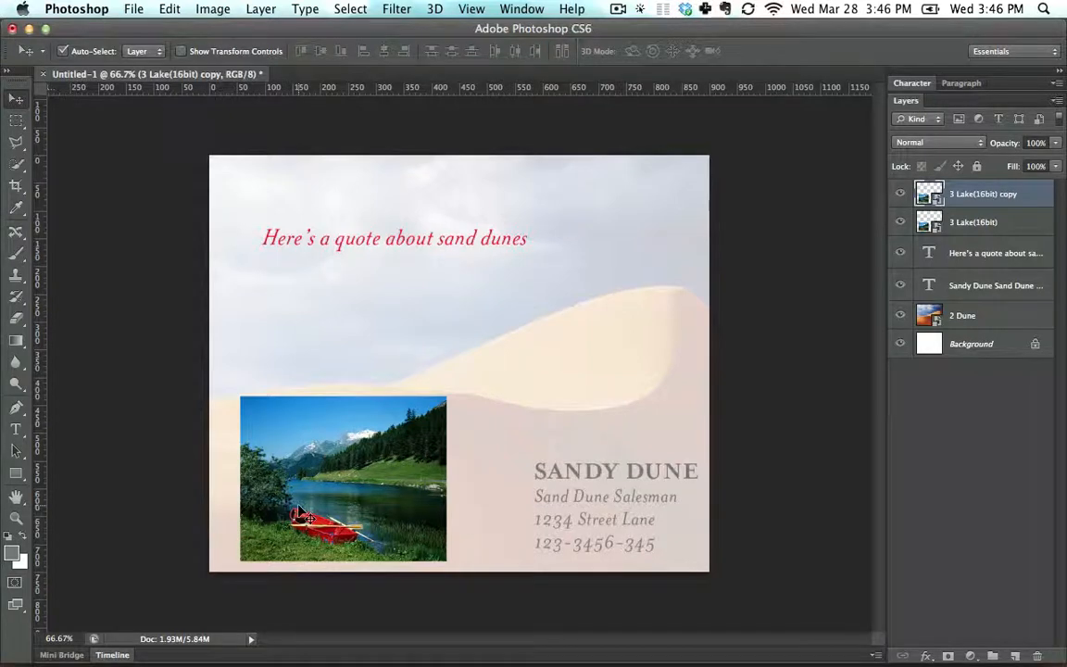
drag(311, 482, 482, 355)
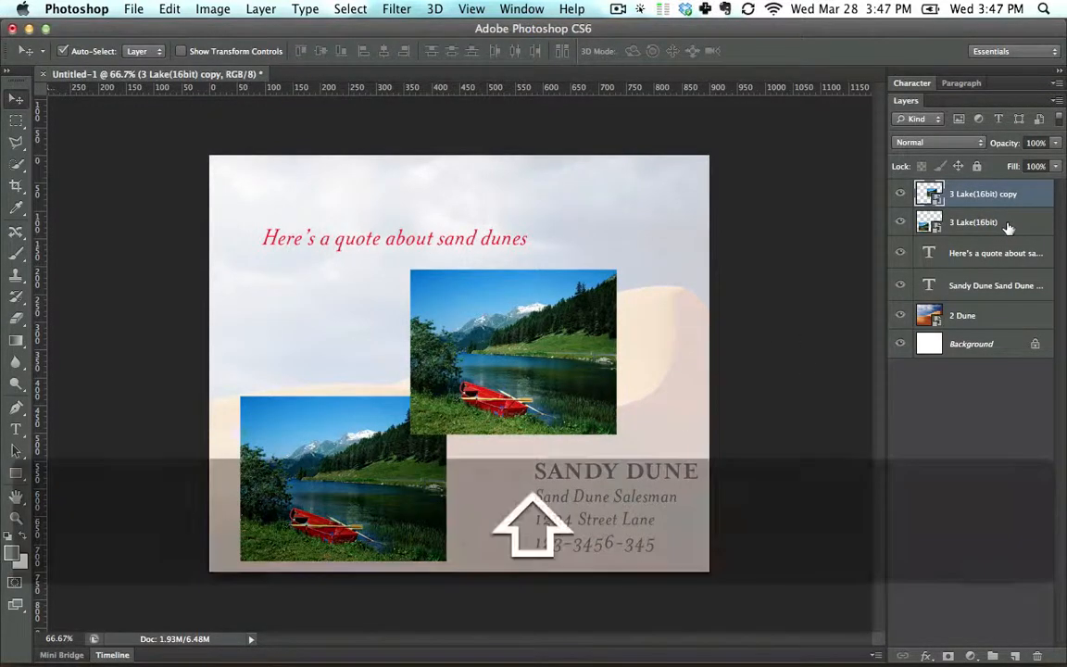
Duplicate both lake layers together and move the two copies up and slightly left, over part of the quote
shift+click(1012, 223)
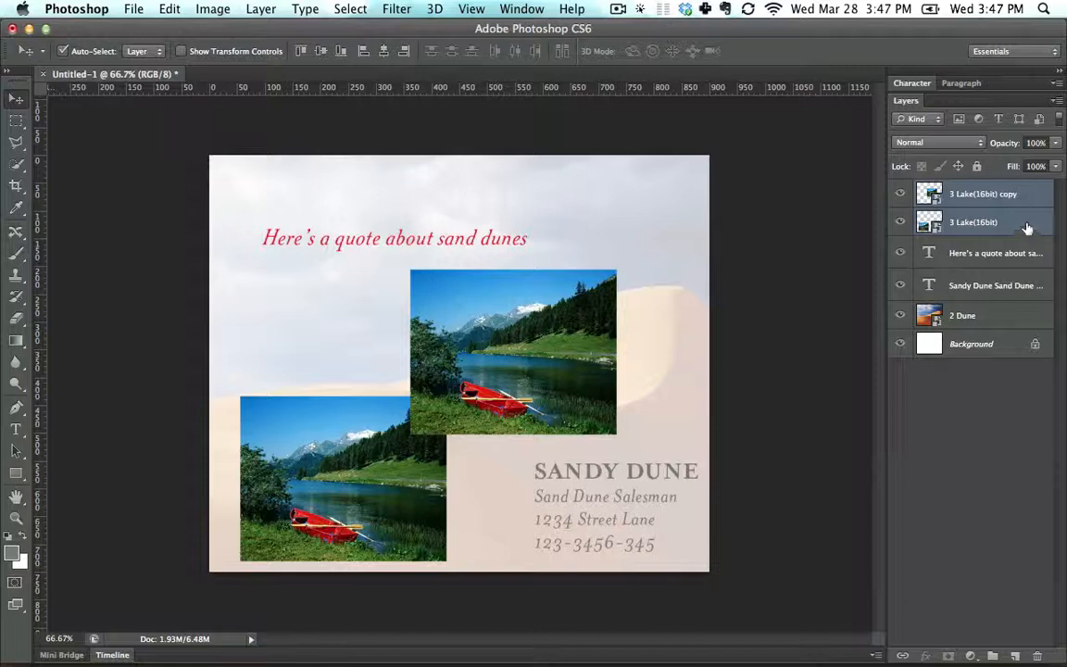
drag(1021, 229, 1016, 655)
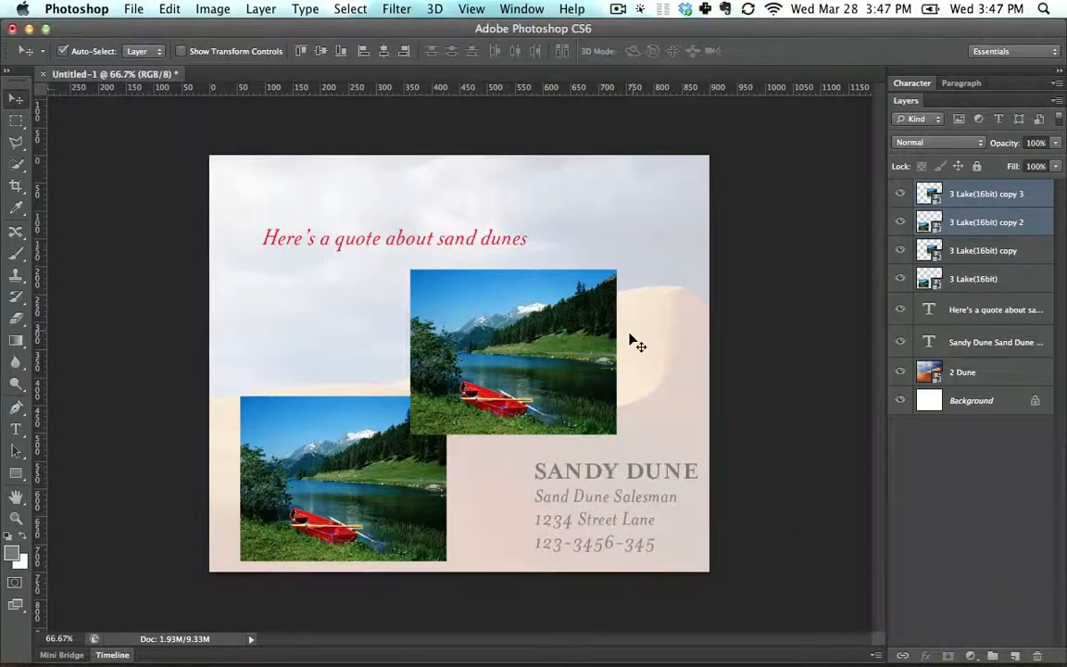
drag(510, 349, 473, 245)
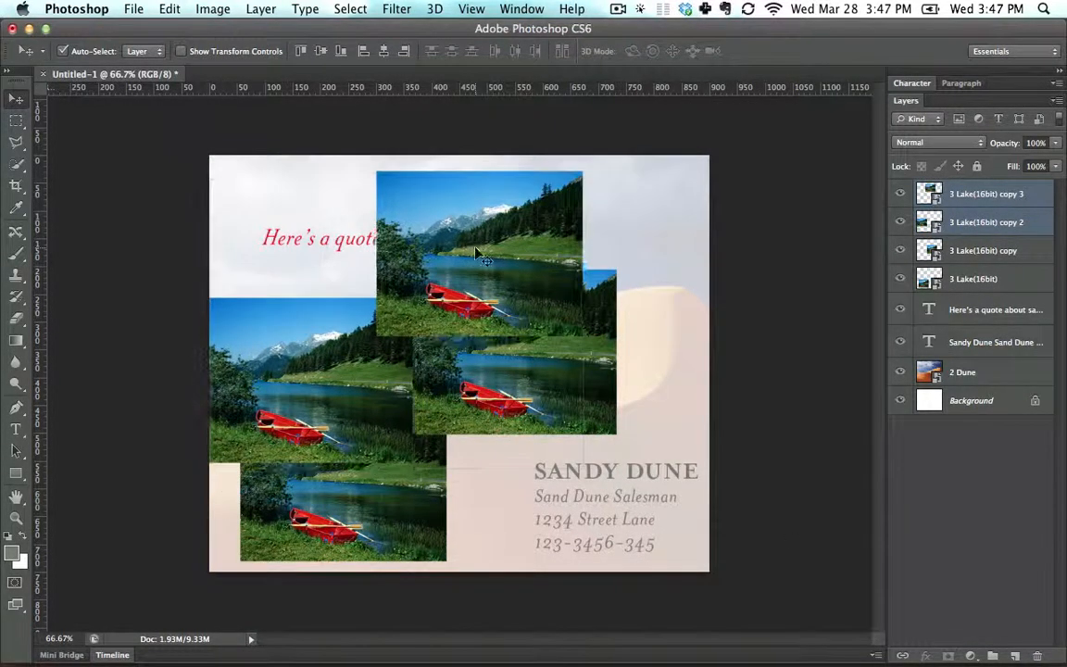
Duplicate all four lake layers together and move the four new copies to the right and slightly down
click(1005, 279)
key(shift)
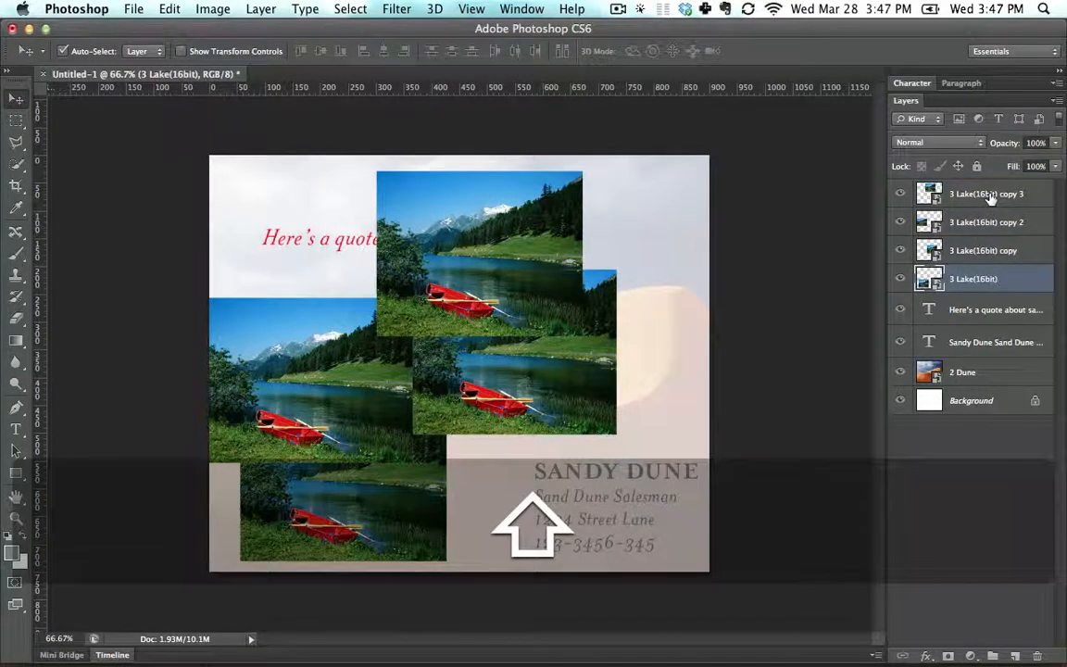
shift+click(990, 196)
drag(979, 288, 1017, 658)
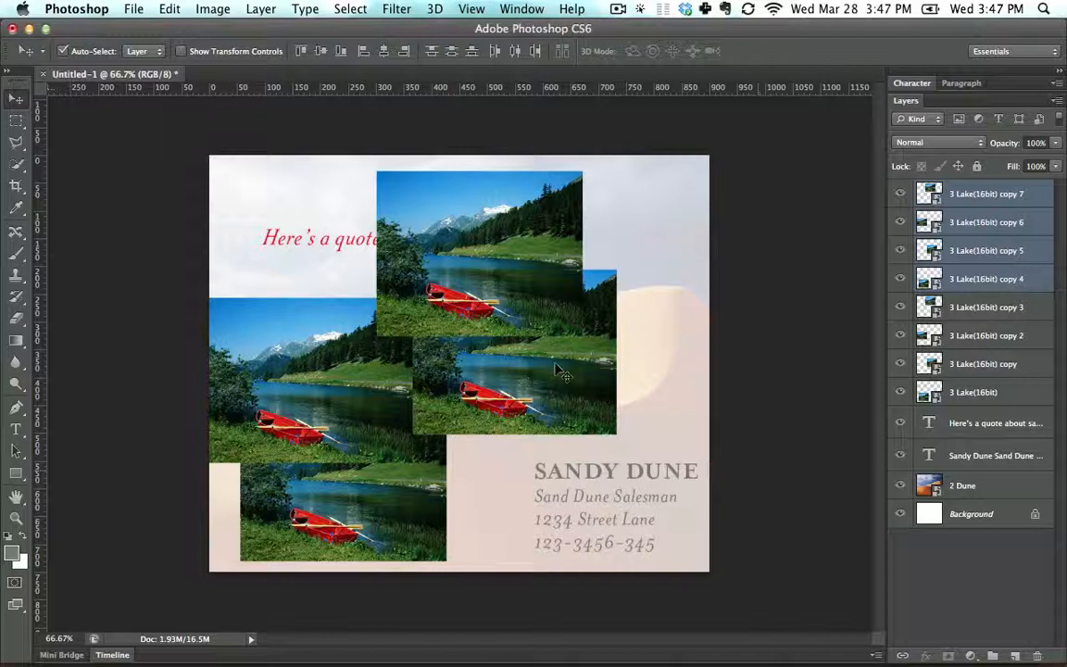
drag(538, 366, 667, 392)
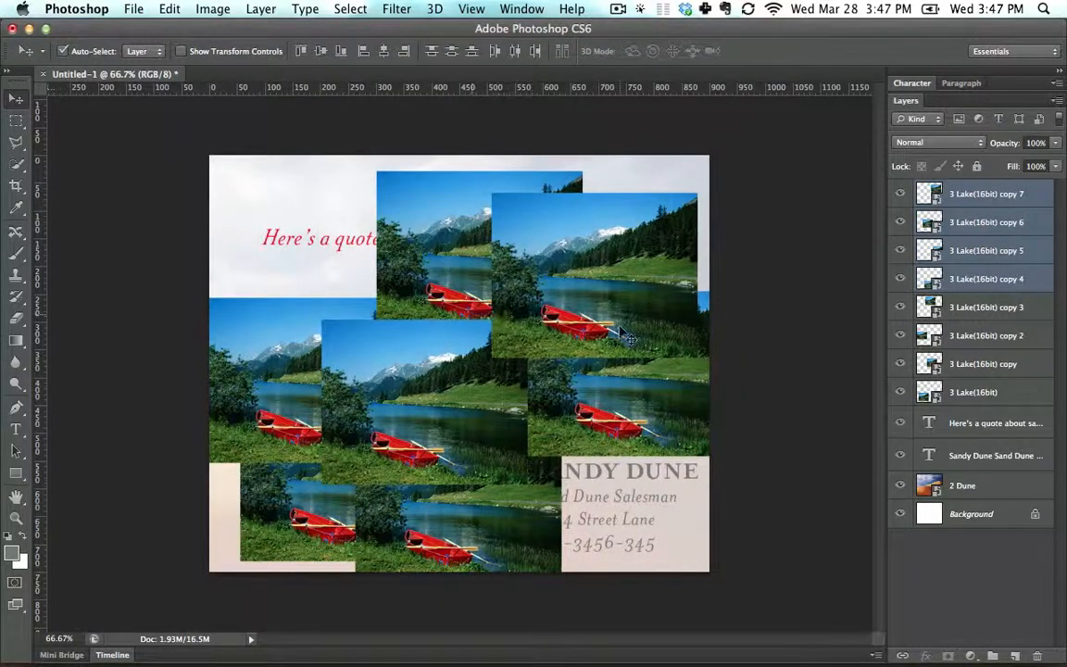
Select the original "3 Lake(16bit)" layer at the bottom of the stack of lake layers
click(973, 365)
click(970, 393)
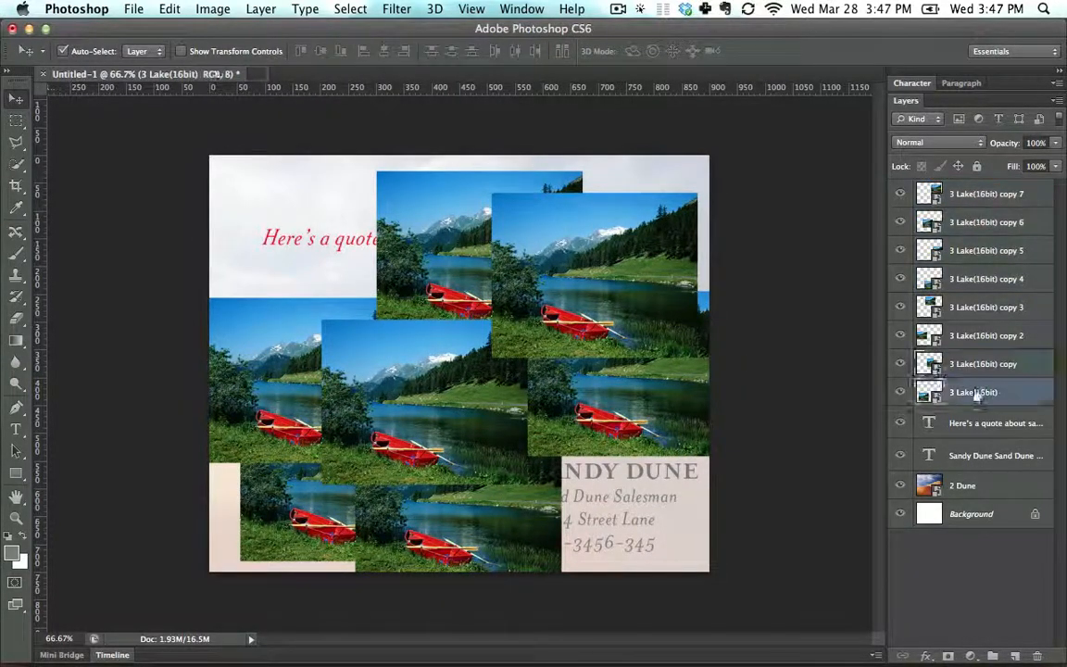